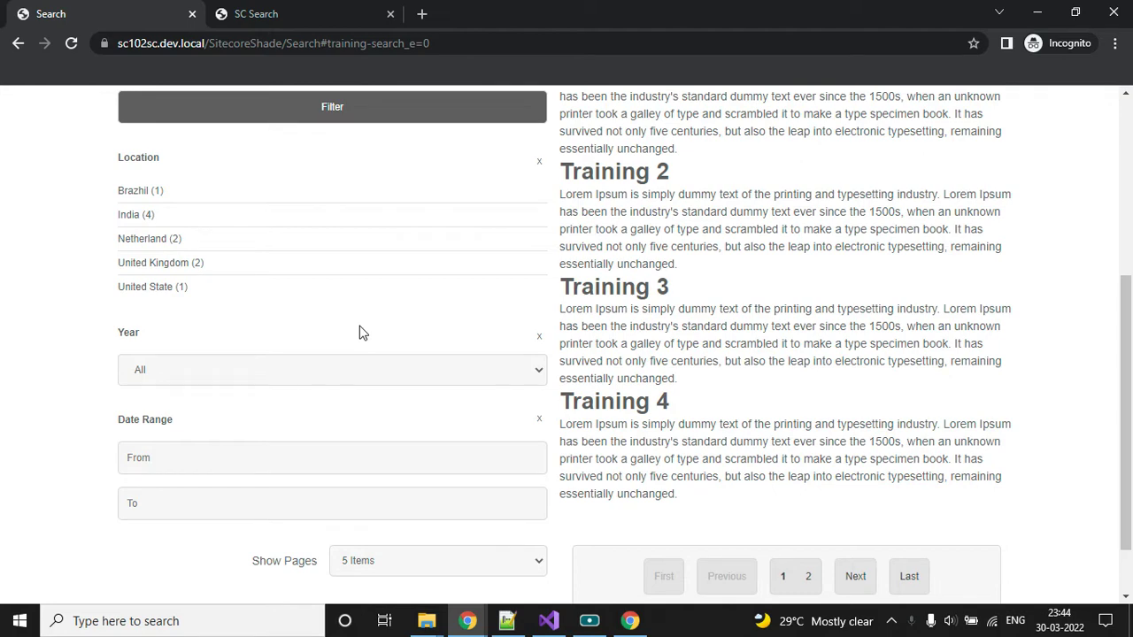
Switch to Visual Studio showing Feature.Training.Solr.config and its training_year computed field
key("alt+Tab")
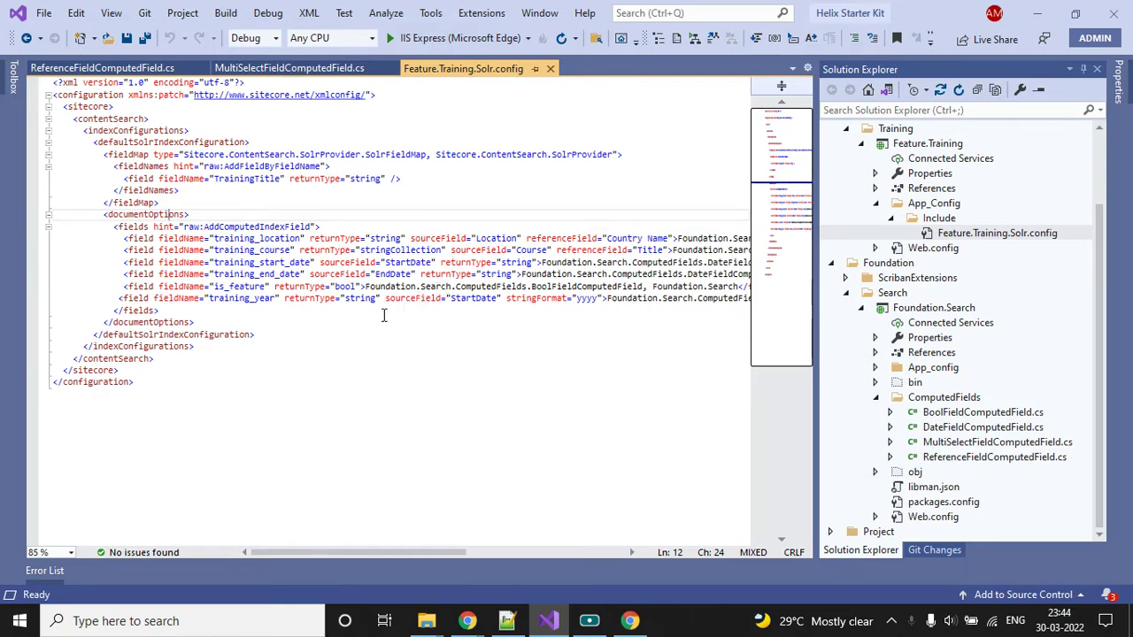
Highlight the training_year field definition and compare it with the SC Search Year filter's list
left_click_drag(116, 299, 611, 300)
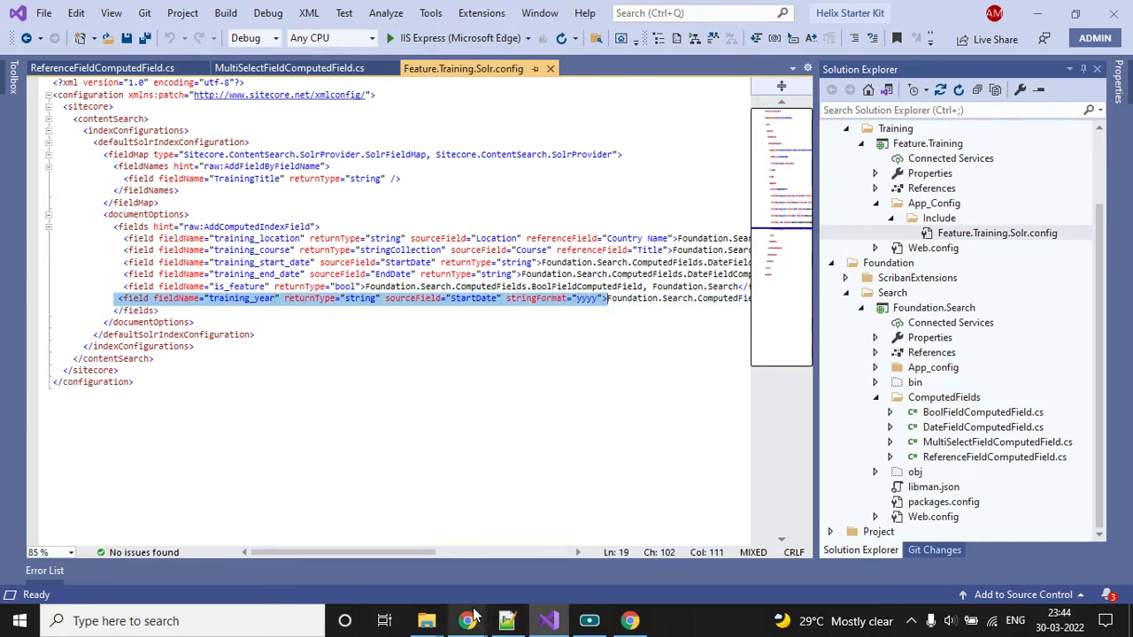
mouse_move(467, 621)
left_click(571, 555)
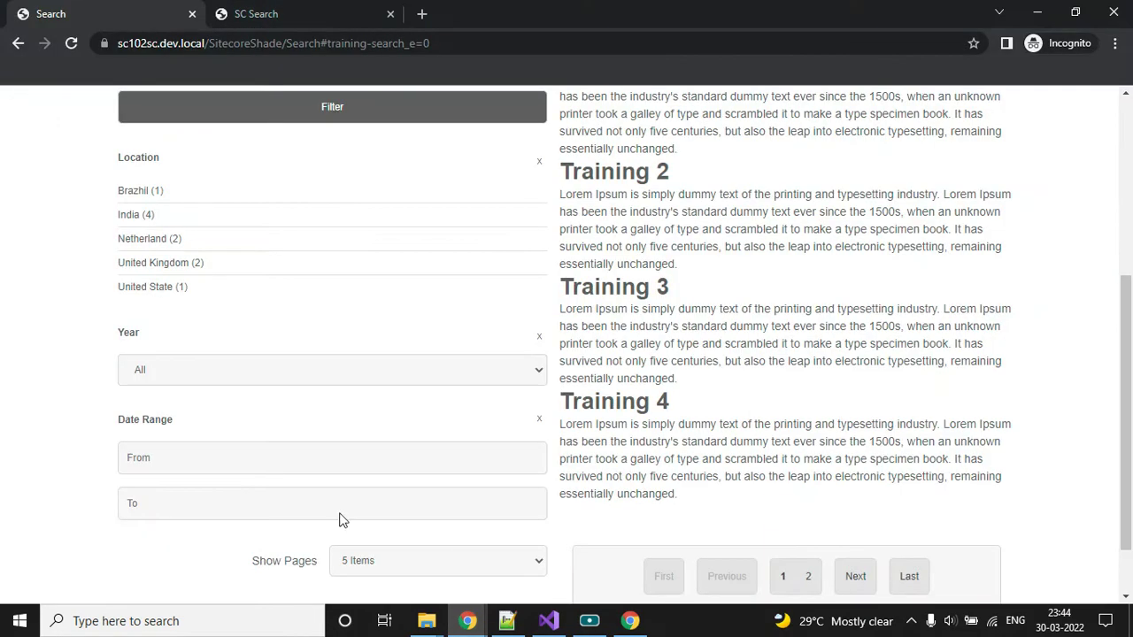
left_click(199, 381)
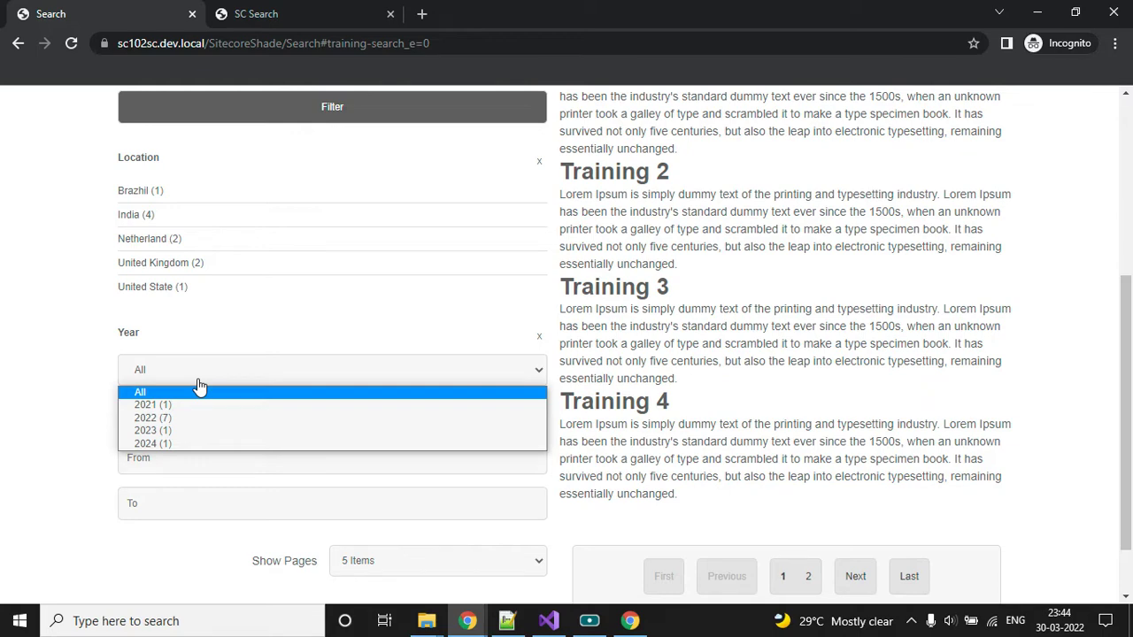
Inspect training_year's string returnType and StartDate source field in the Solr config
left_click(549, 621)
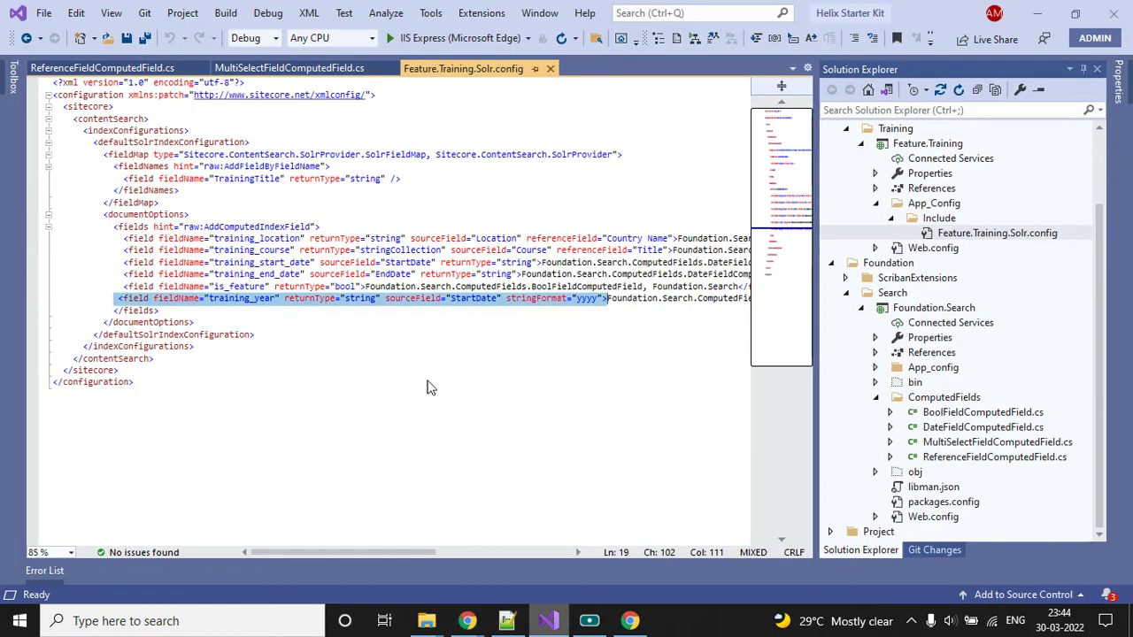
double_click(309, 299)
double_click(360, 299)
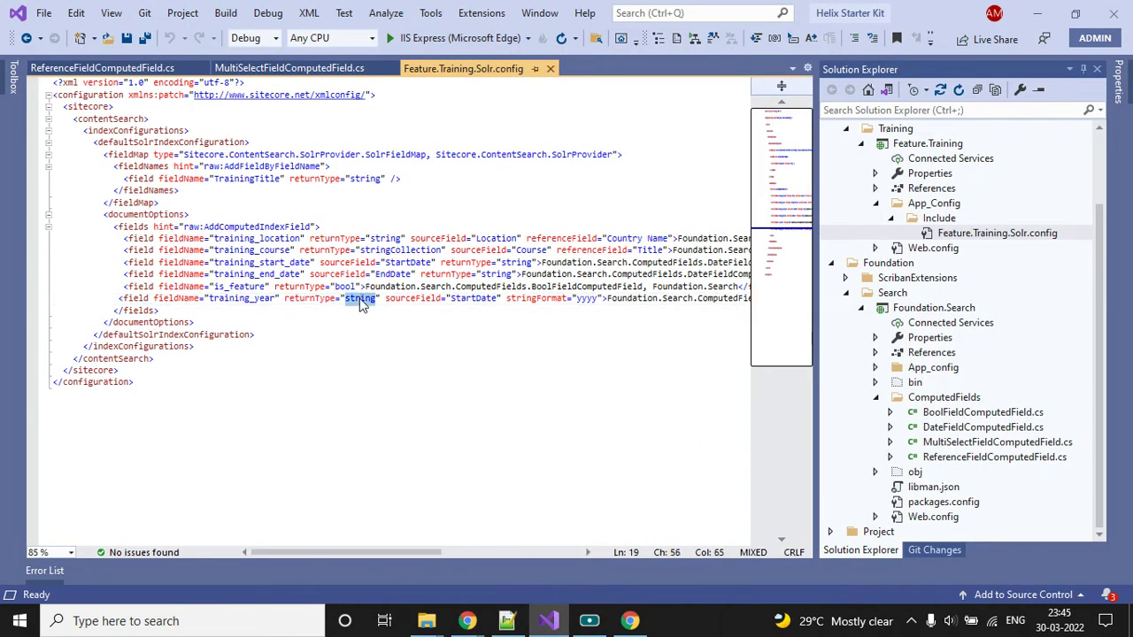
double_click(471, 299)
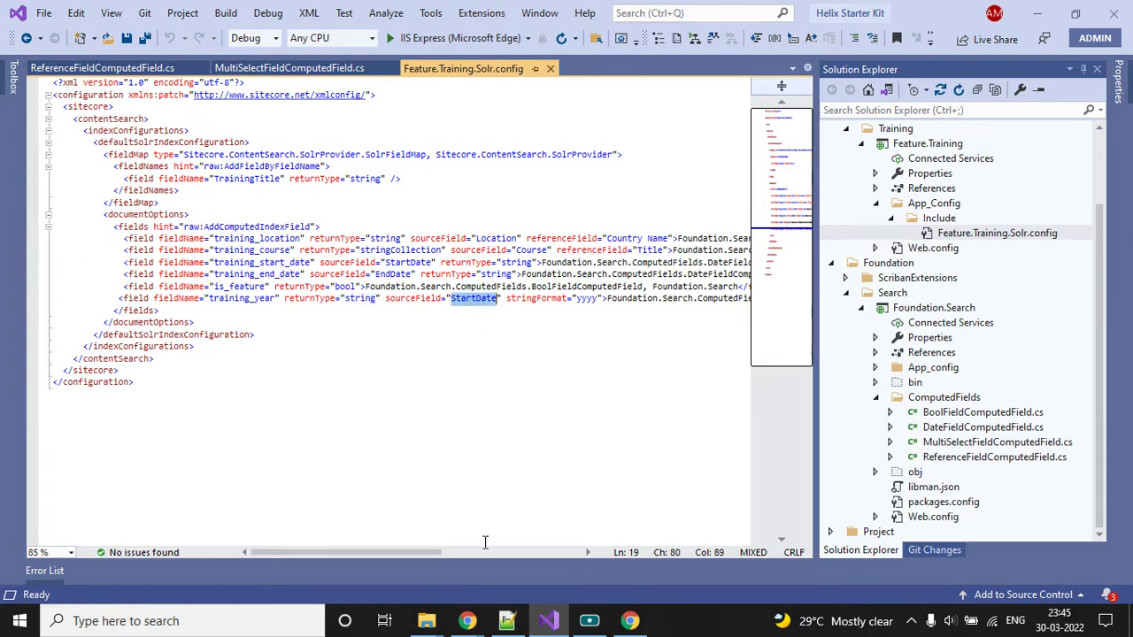
left_click(467, 620)
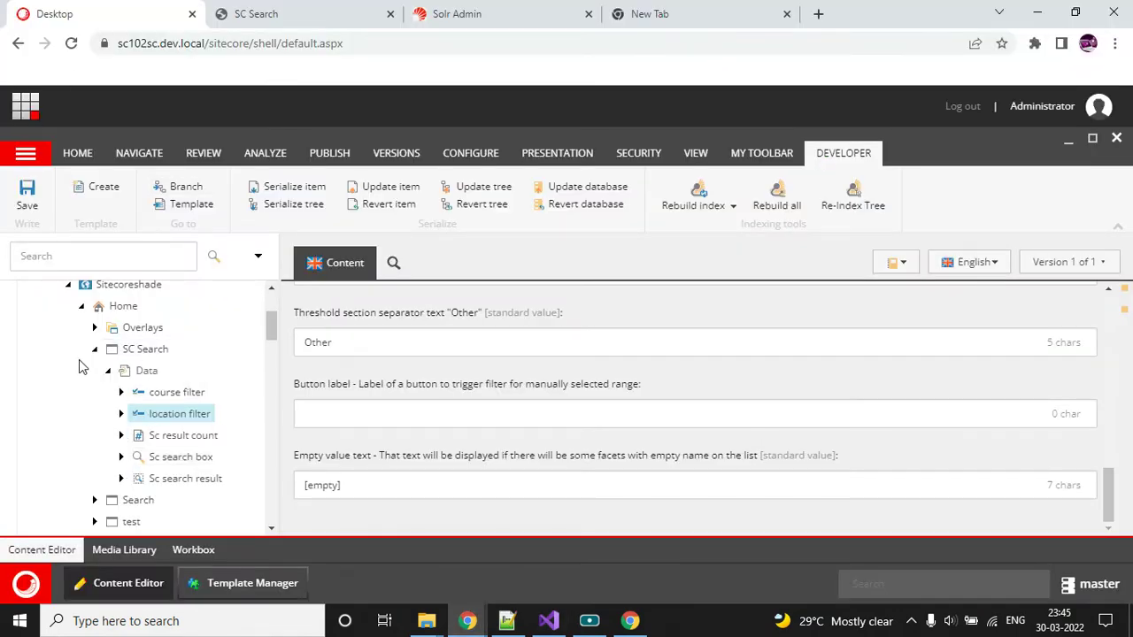
Look up Training 4's StartDate of 5/20/2022 in the content tree, then return to Visual Studio
scroll(95, 358, "down", 10)
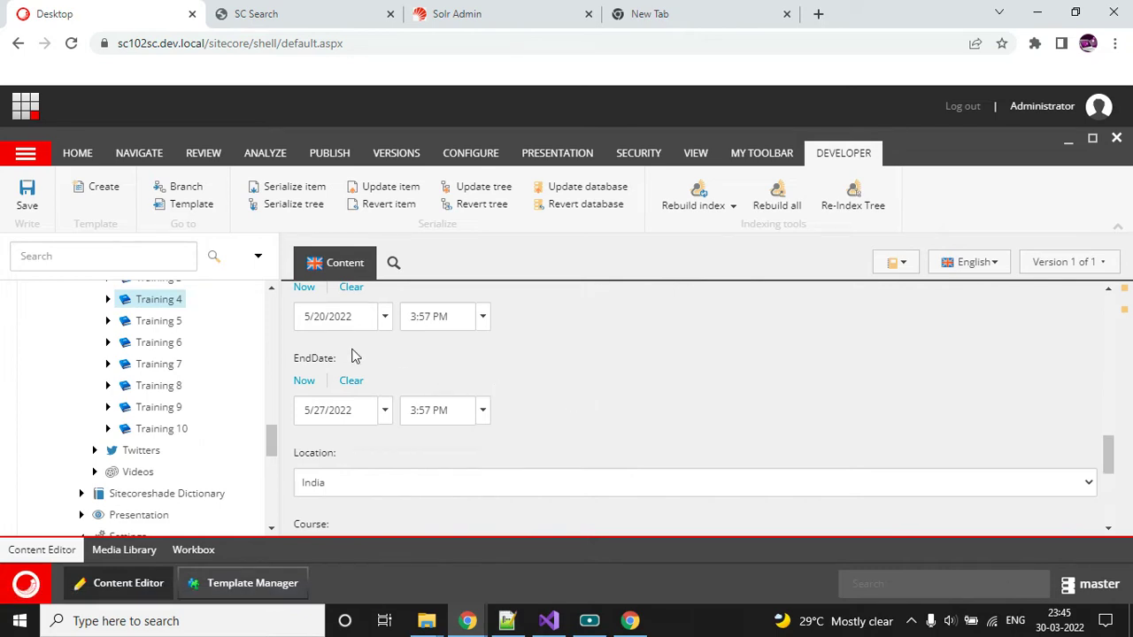
scroll(463, 390, "up", 1)
left_click_drag(298, 348, 383, 353)
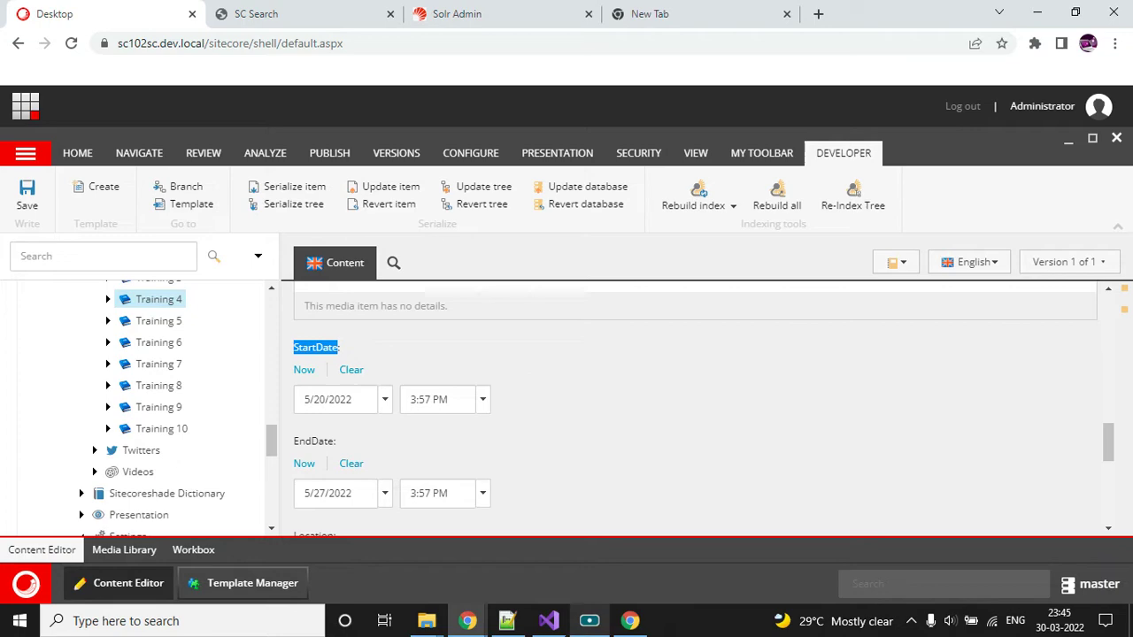
left_click(549, 621)
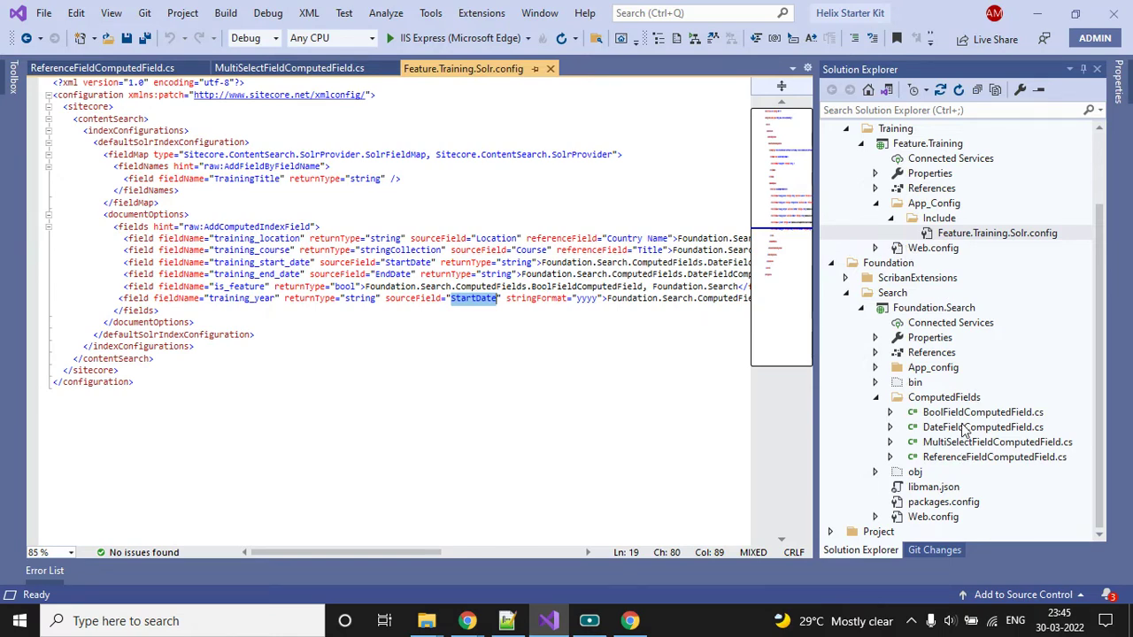
Open DateFieldComputedField.cs and read it to the end, then return to Training 4's dates
double_click(965, 428)
scroll(370, 281, "down", 1)
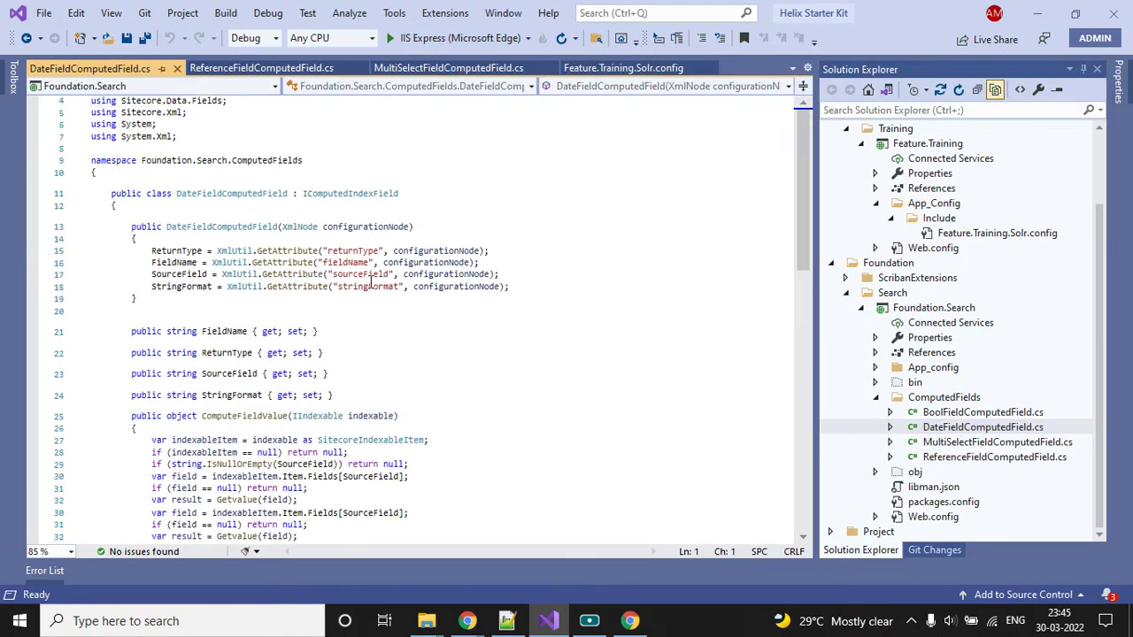
scroll(370, 282, "down", 5)
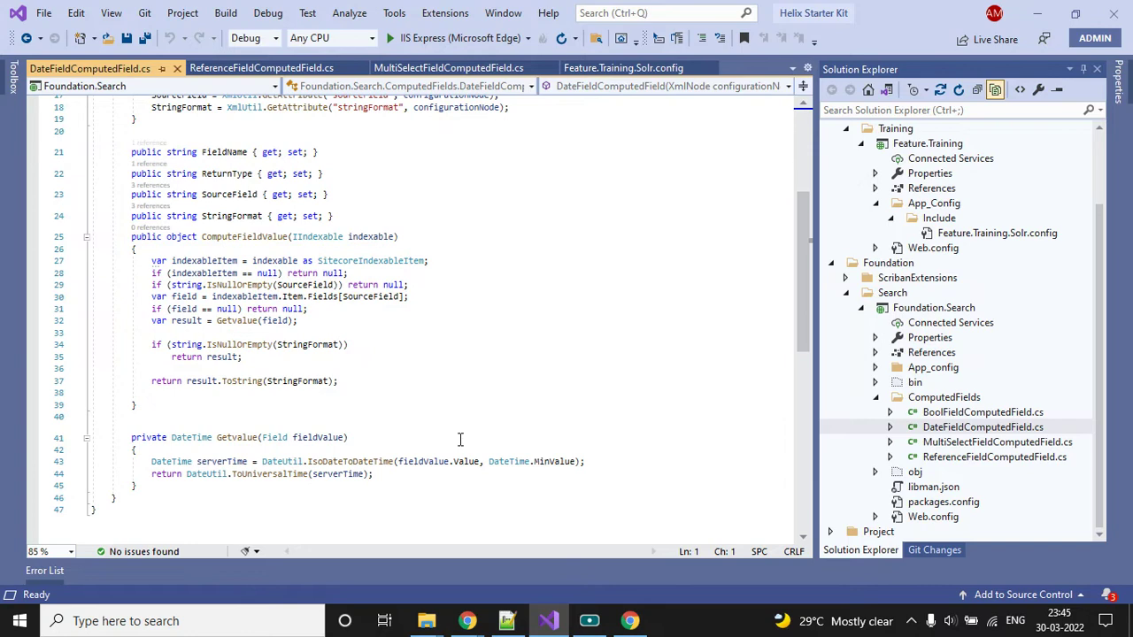
mouse_move(468, 621)
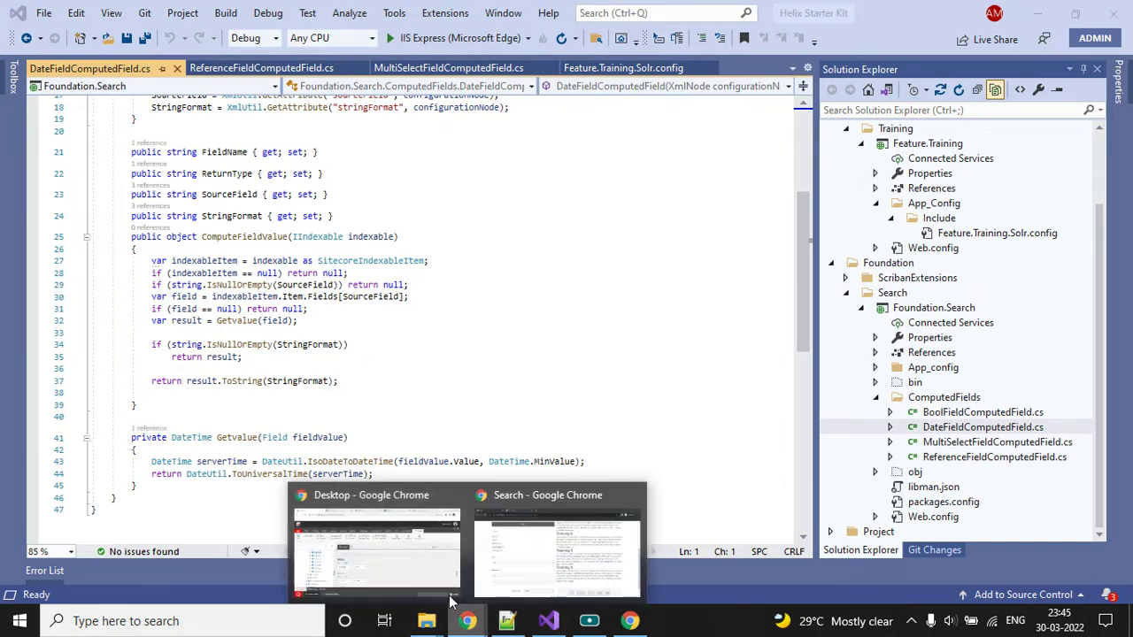
left_click(402, 556)
left_click(460, 335)
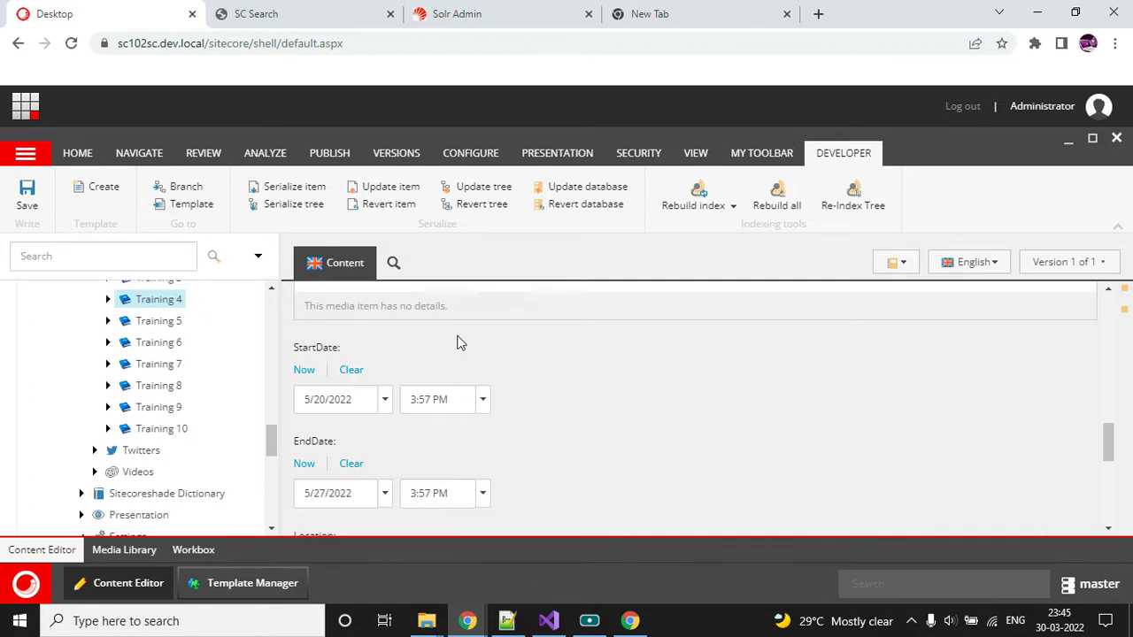
Set Training 4's StartDate to now, 3/30/2022 11:46 PM, and save the item
left_click(304, 369)
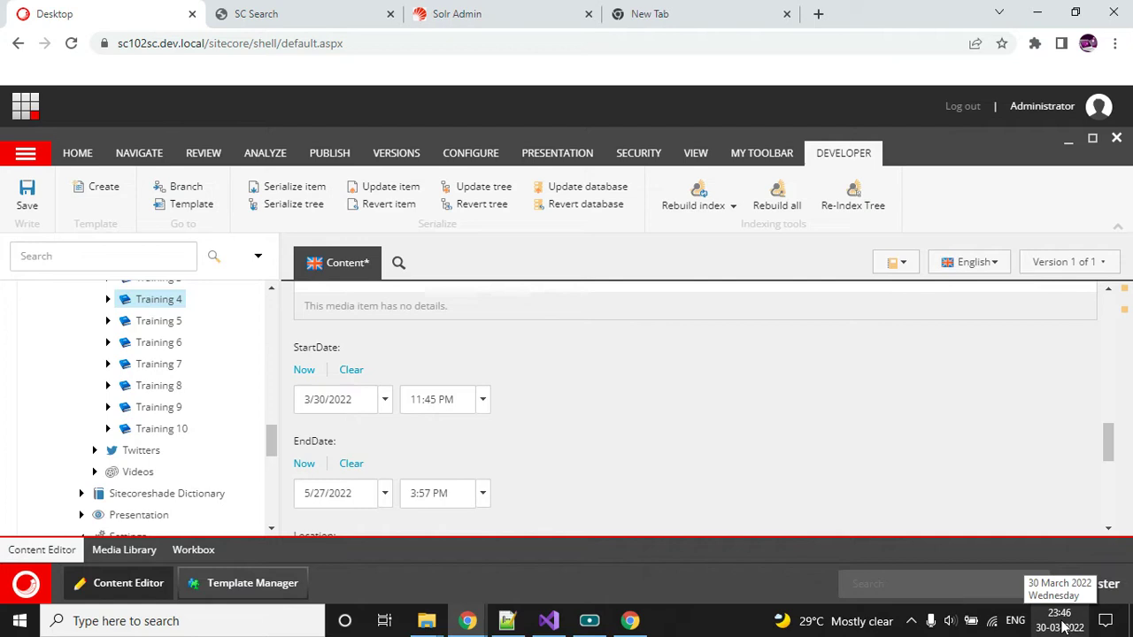
left_click(304, 372)
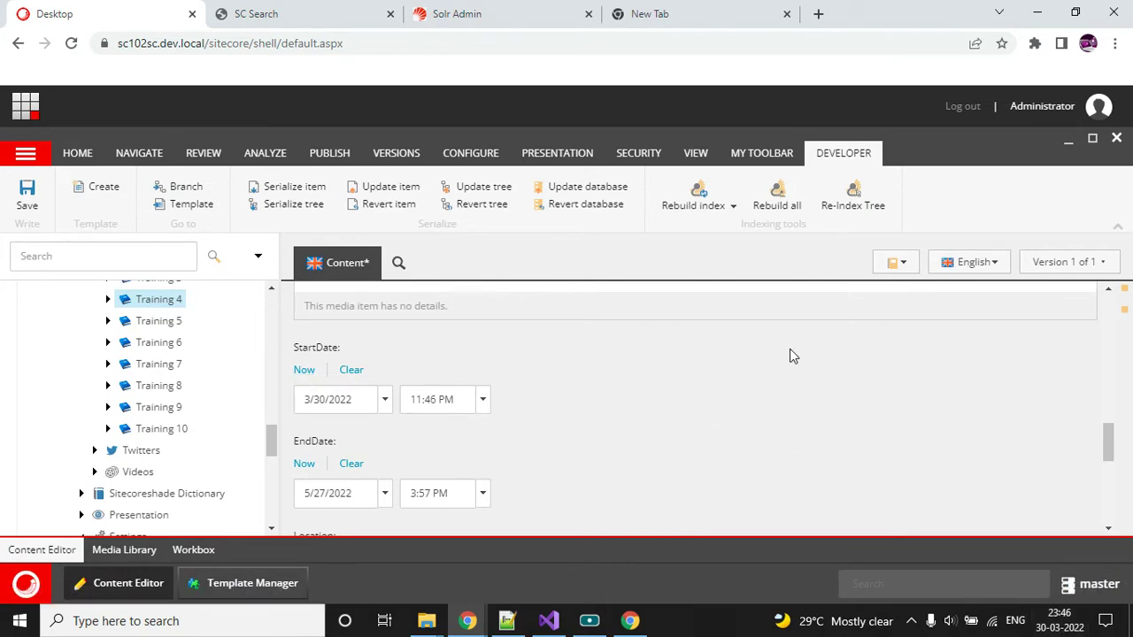
left_click(27, 199)
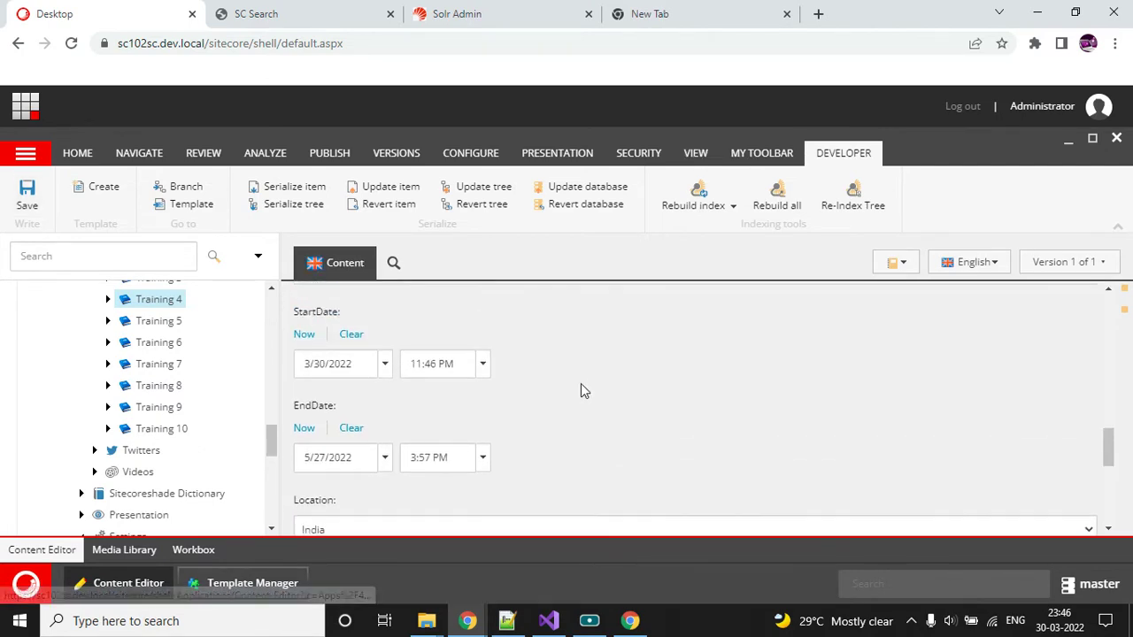
Turn on Raw values display and jump to Training 4's StartDate field
left_click(694, 154)
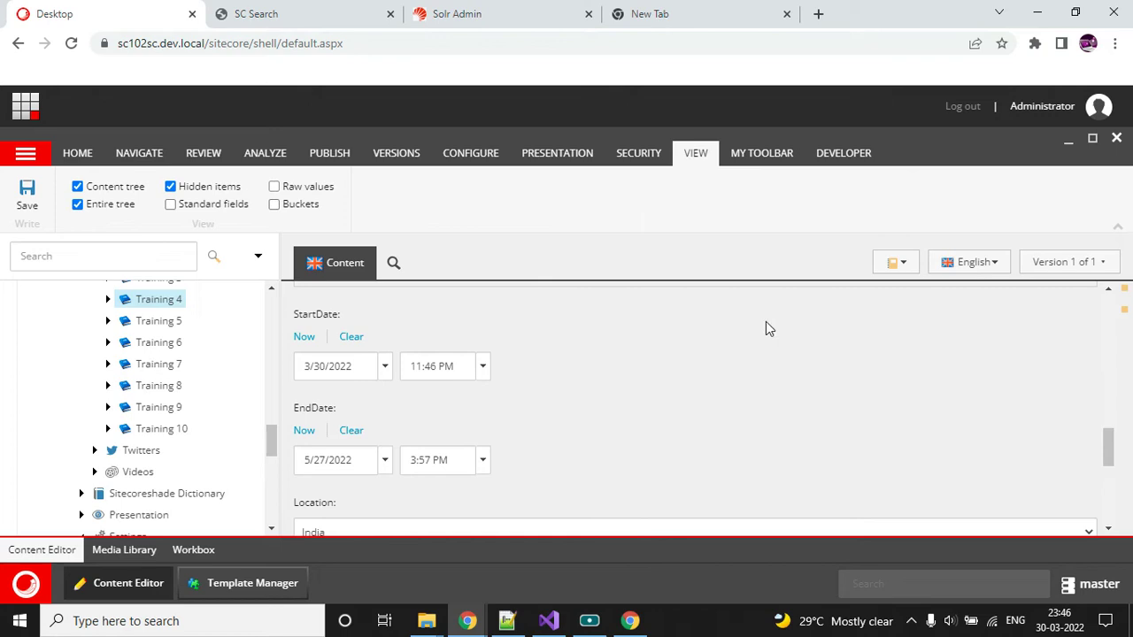
left_click(893, 263)
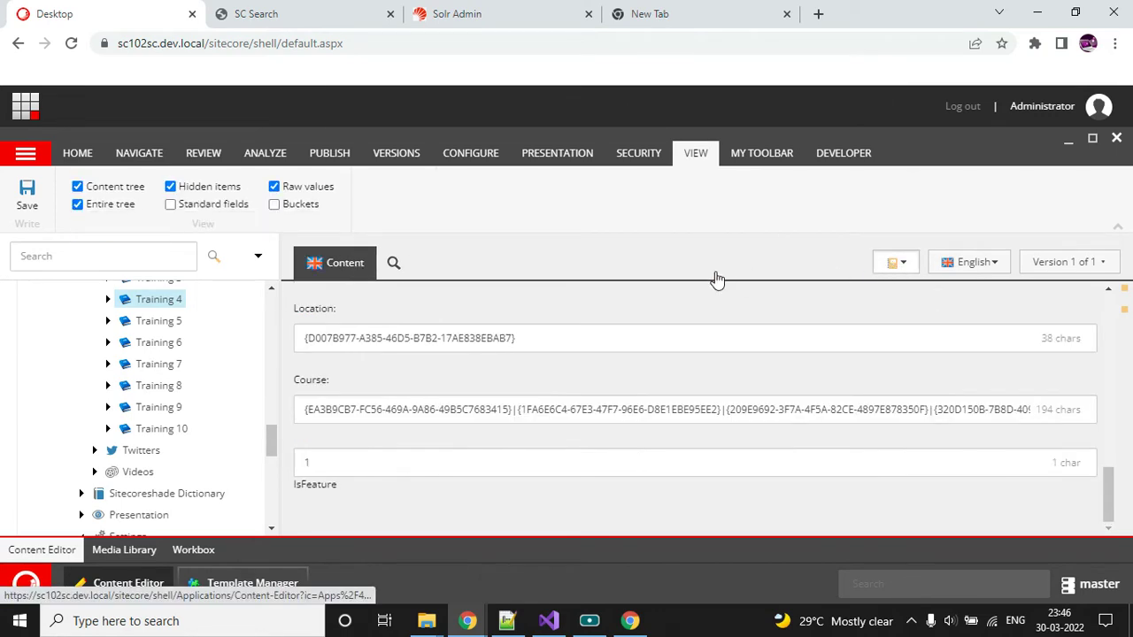
type("star")
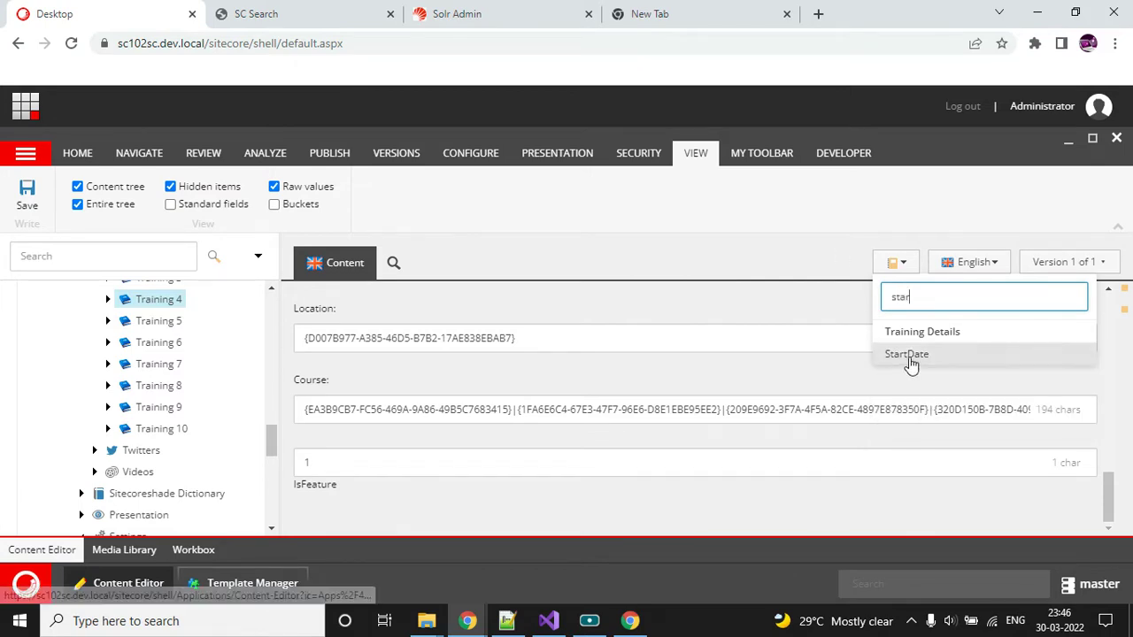
left_click(907, 355)
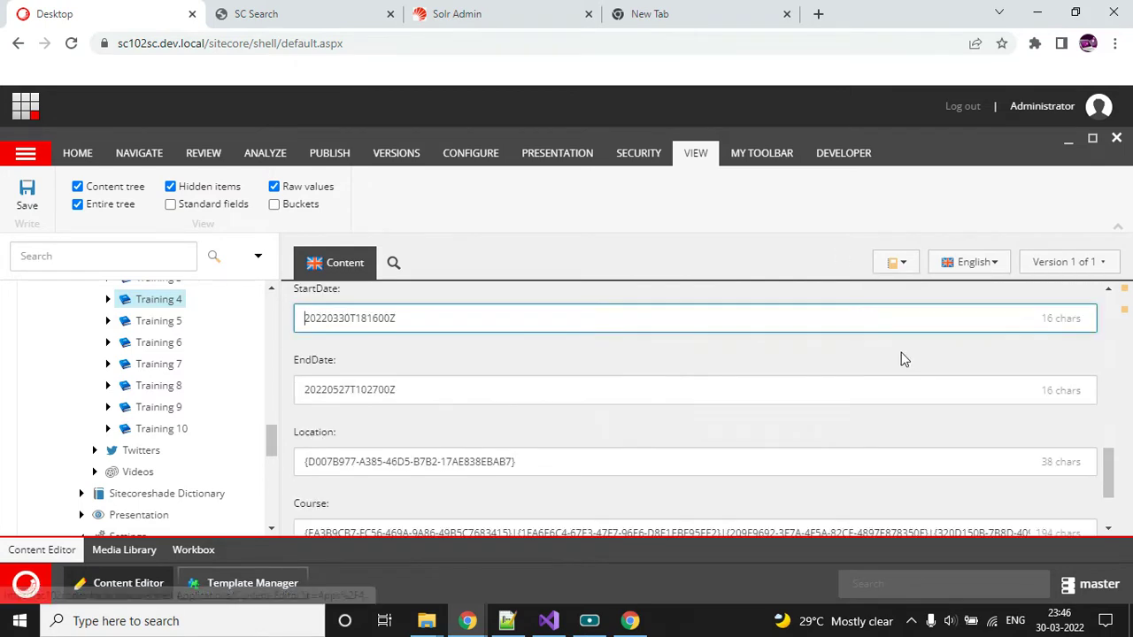
Trial-edit the UTC raw StartDate value, then turn Raw values off without saving the change
left_click_drag(304, 318, 341, 319)
left_click(335, 318)
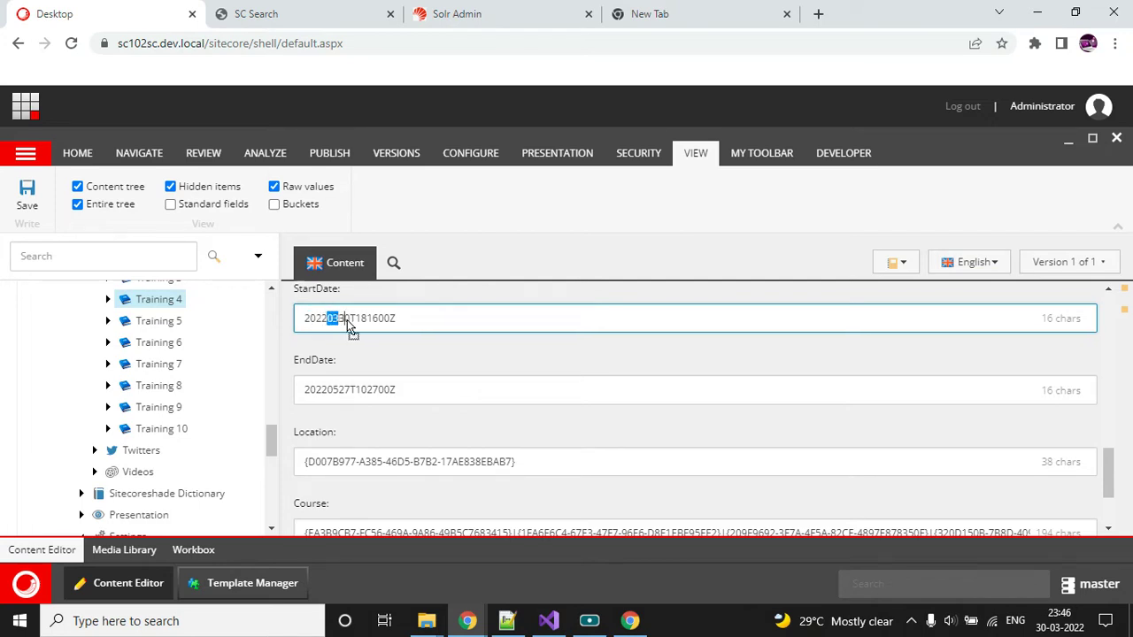
type("3030")
left_click_drag(356, 319, 372, 320)
left_click(679, 15)
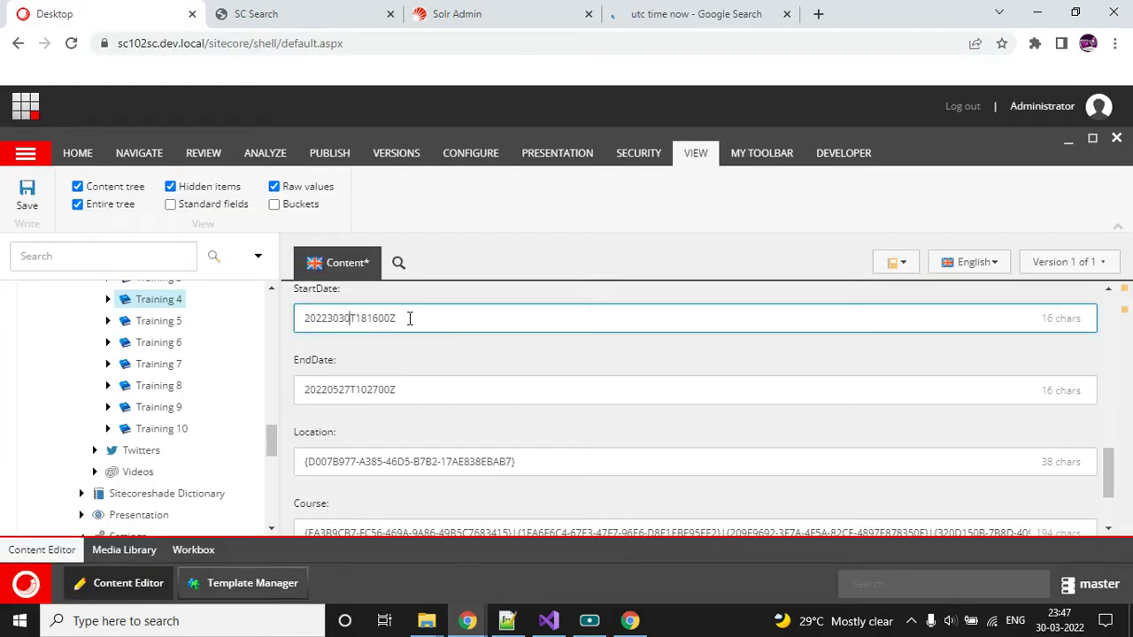
left_click(275, 186)
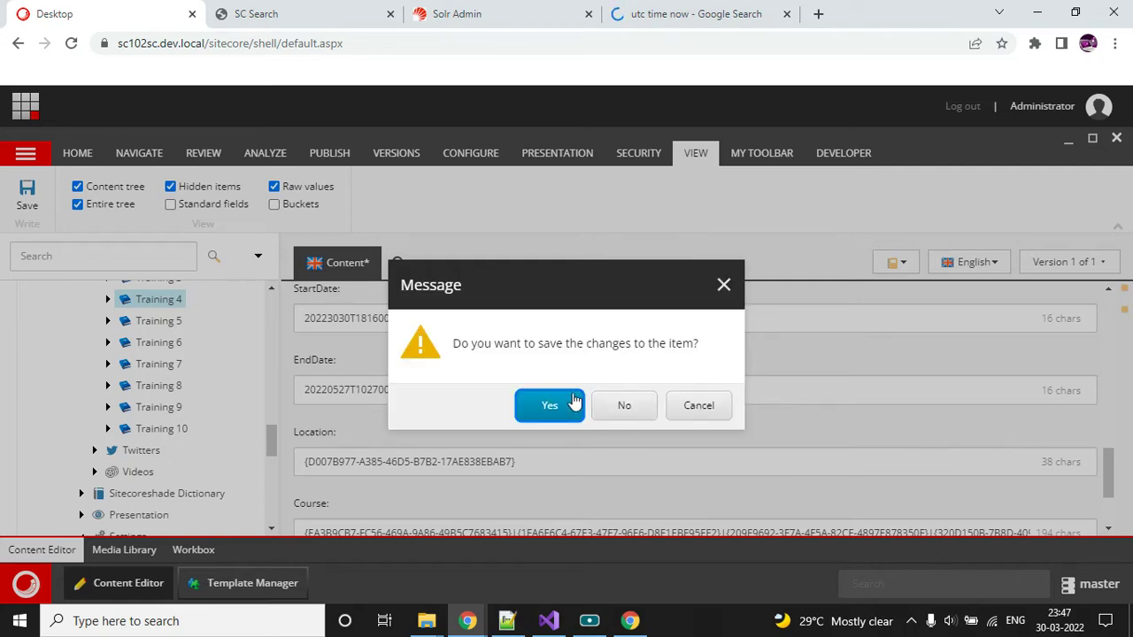
left_click(626, 405)
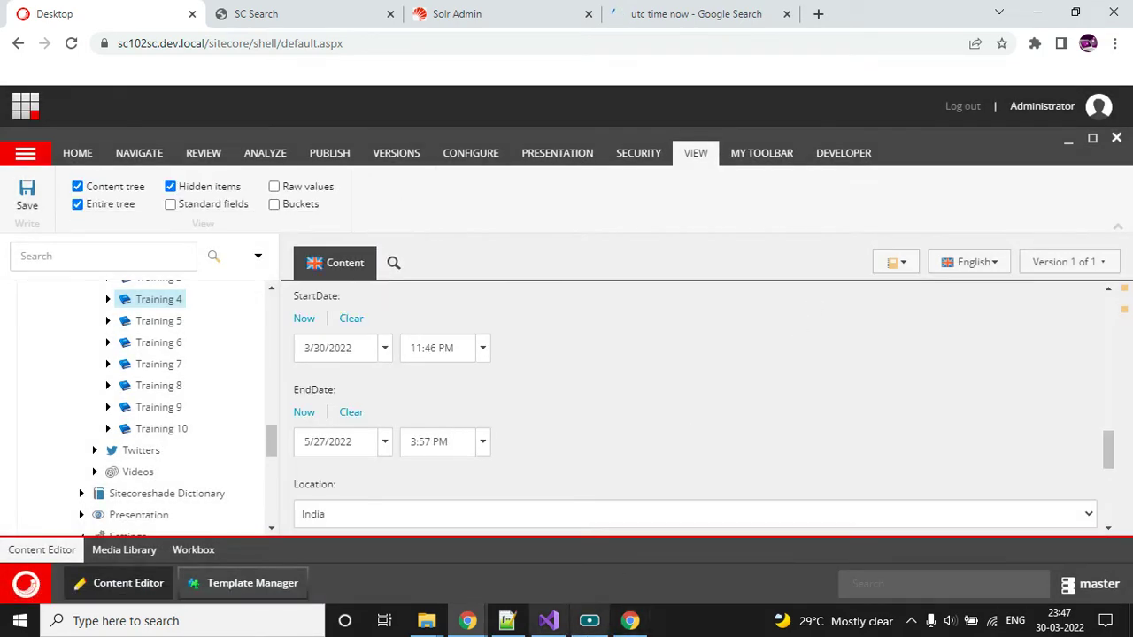
left_click(556, 625)
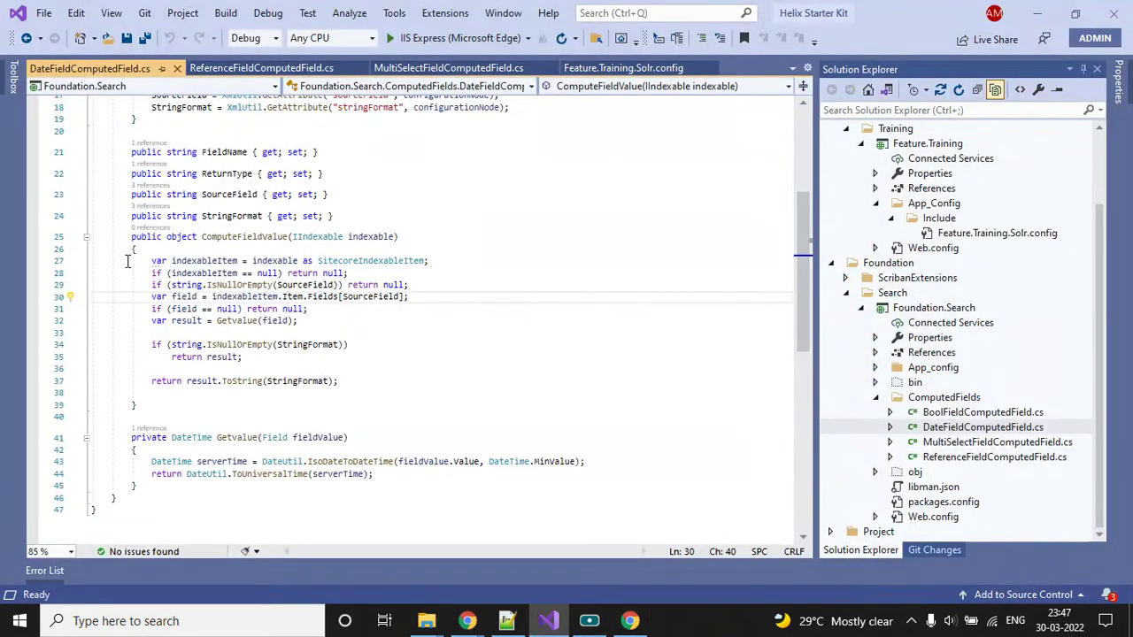
Trace ComputeFieldValue and GetValue, which converts the parsed date via DateUtil.ToUniversalTime
left_click_drag(137, 261, 405, 262)
left_click(340, 303)
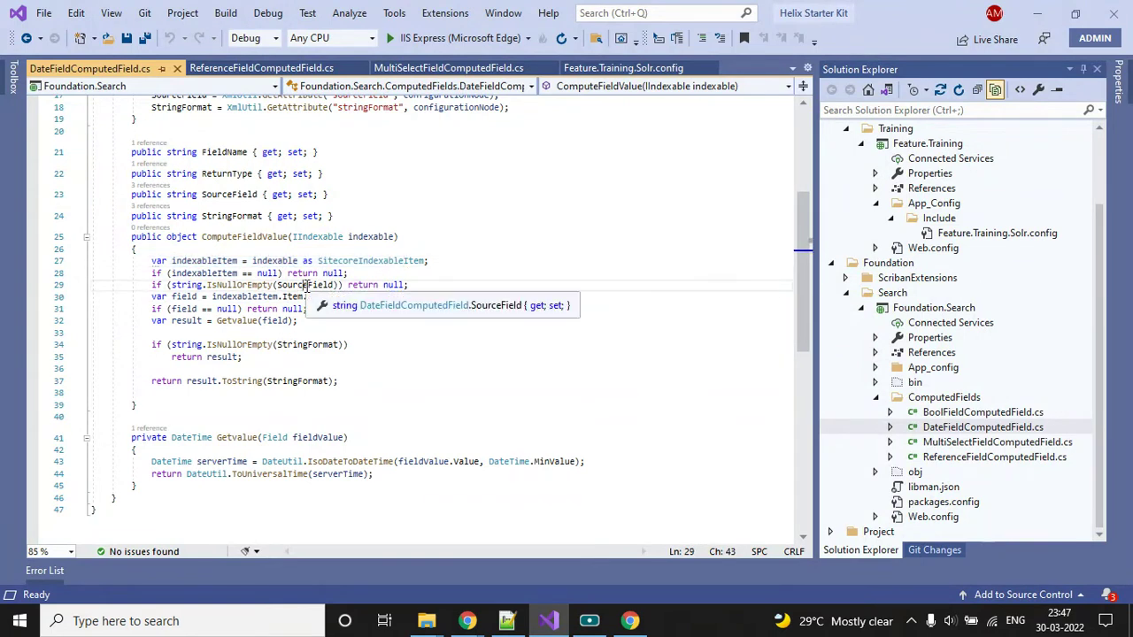
double_click(308, 285)
scroll(343, 356, "down", 1)
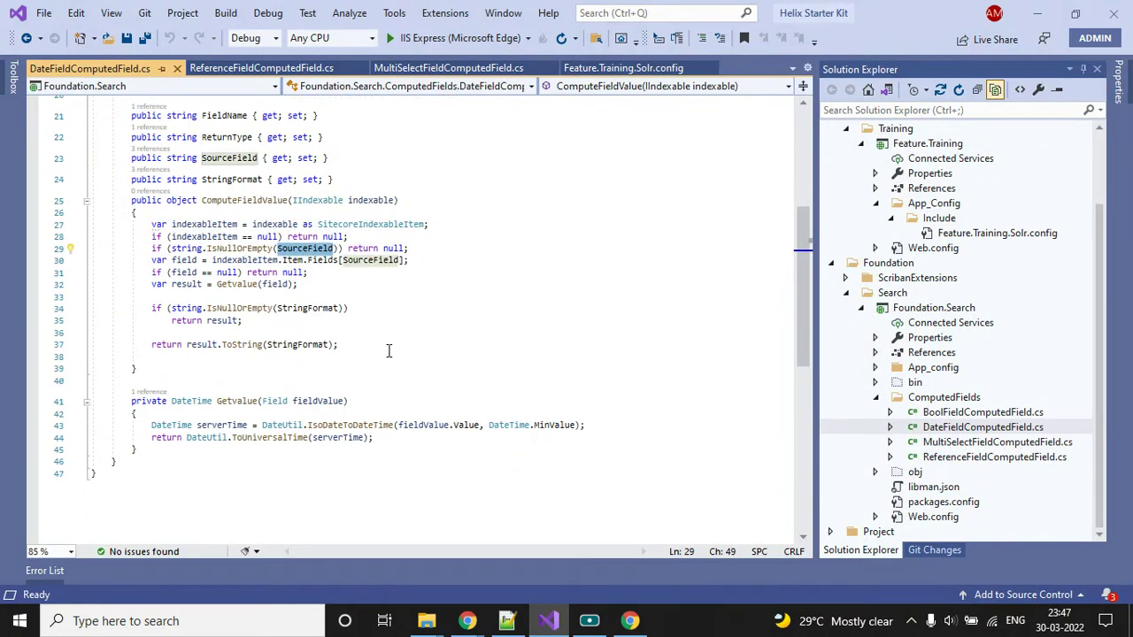
double_click(324, 401)
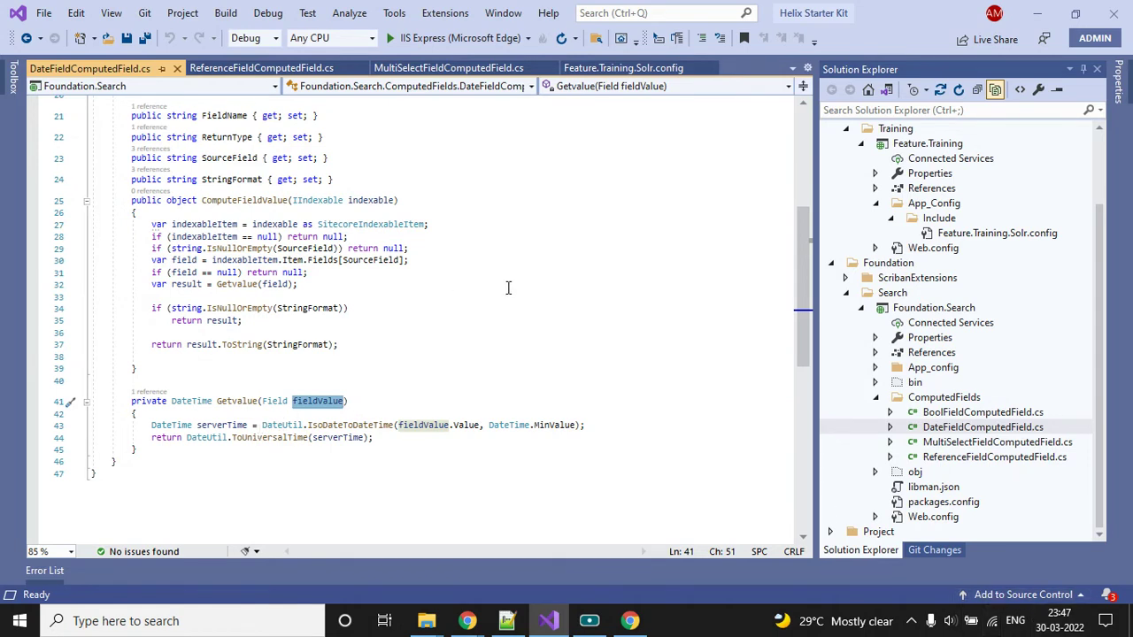
left_click_drag(130, 403, 372, 437)
left_click(152, 437)
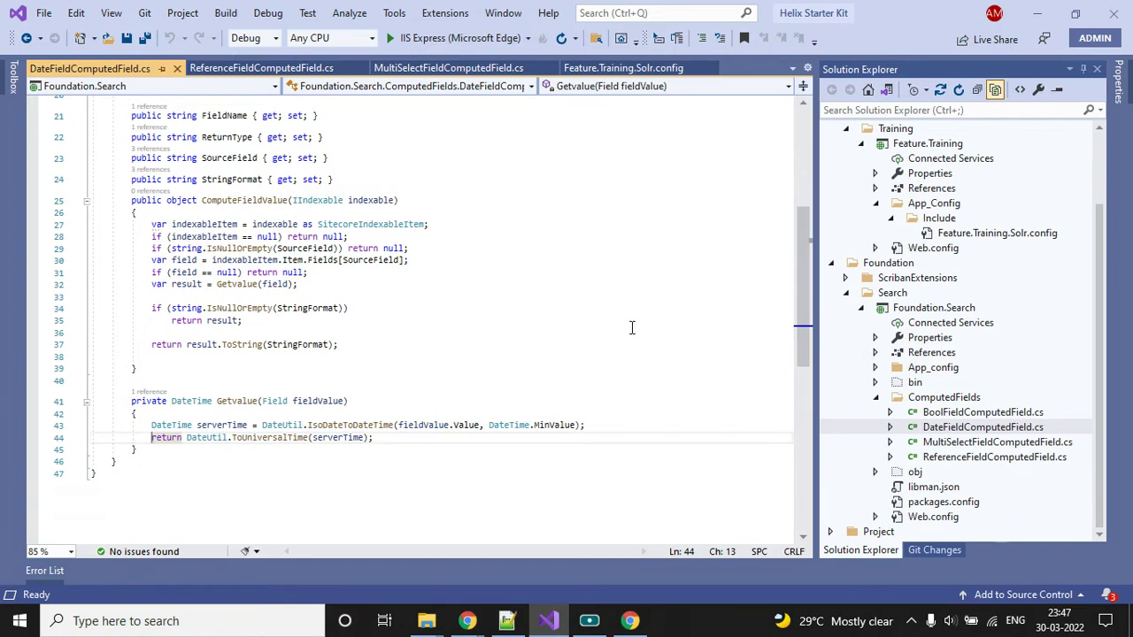
Find the Year facet under Settings > Facets > Training and confirm its Field Name is training_year
left_click(466, 620)
scroll(230, 403, "down", 3)
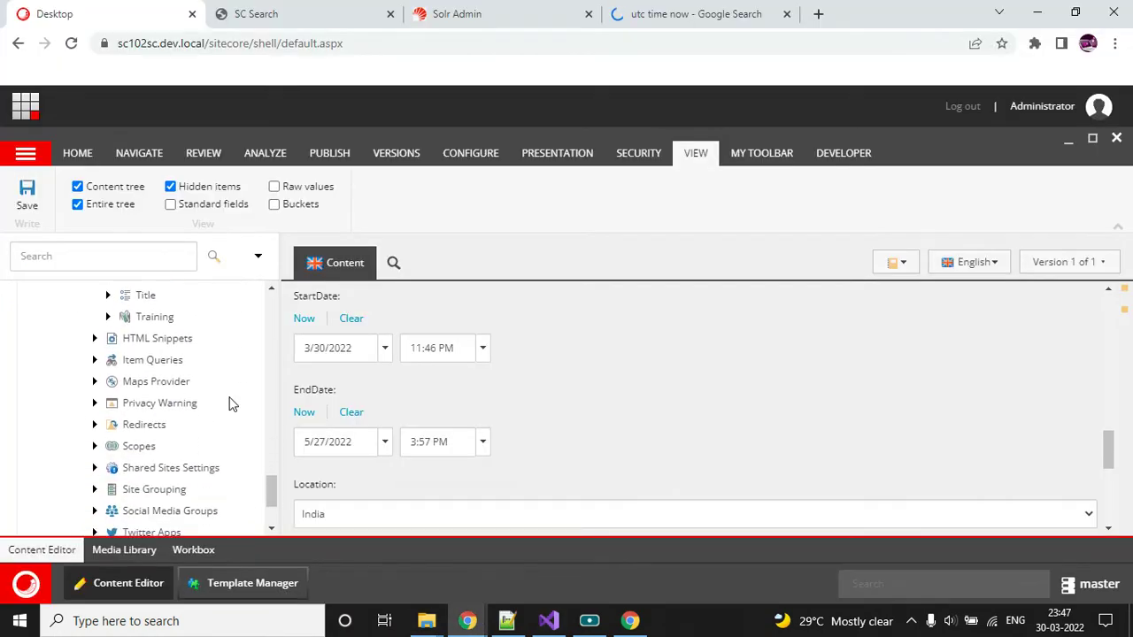
scroll(204, 416, "up", 4)
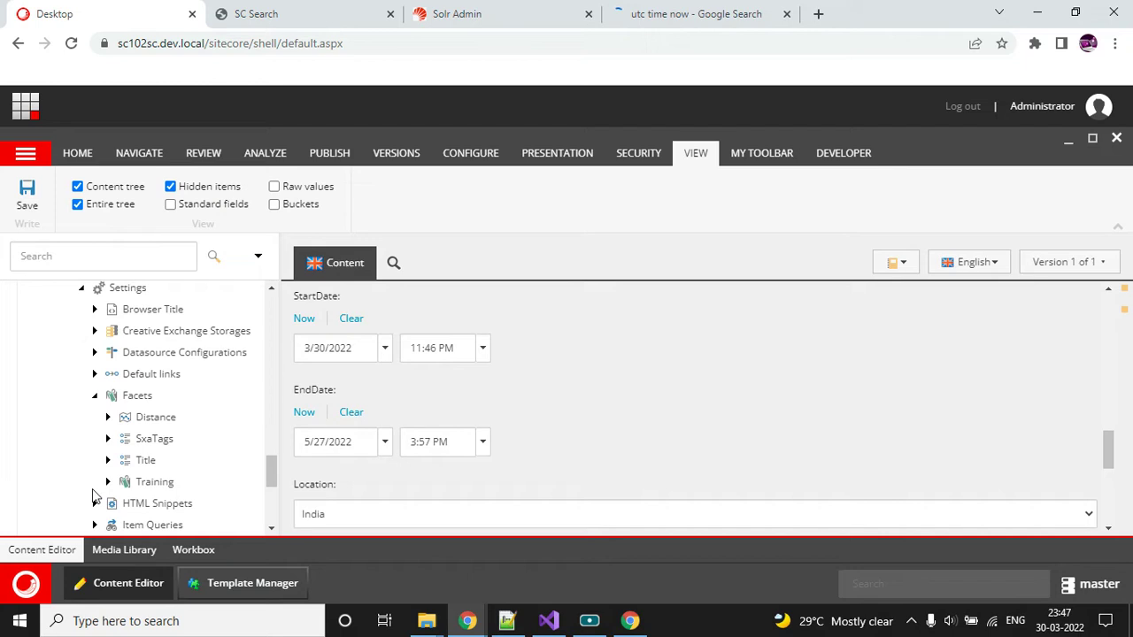
scroll(210, 392, "down", 2)
left_click(162, 407)
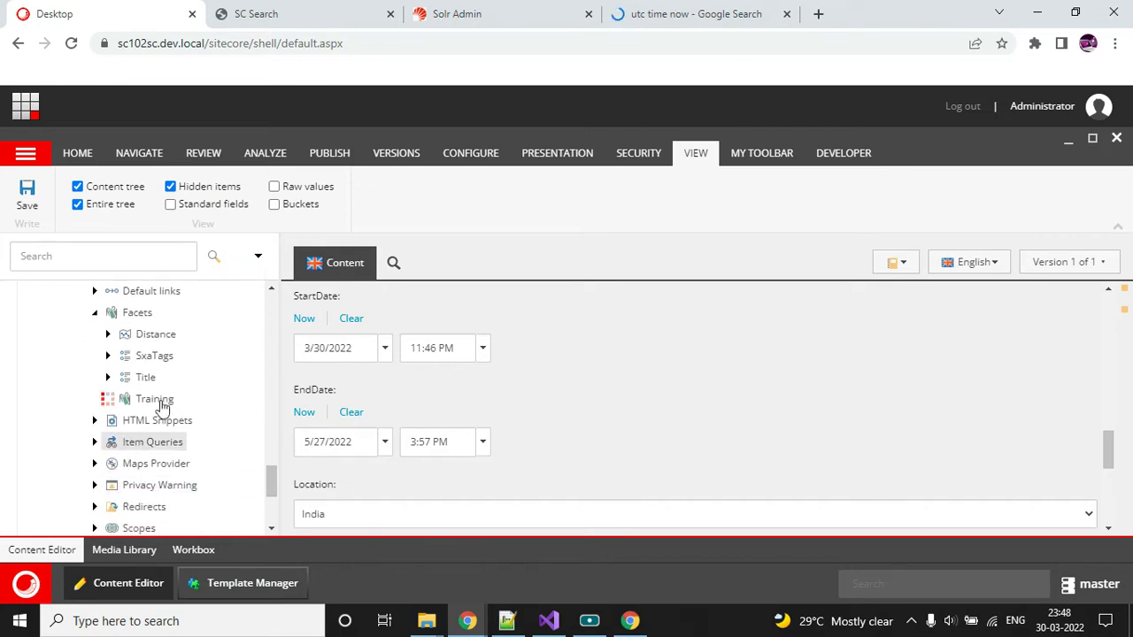
scroll(208, 374, "down", 2)
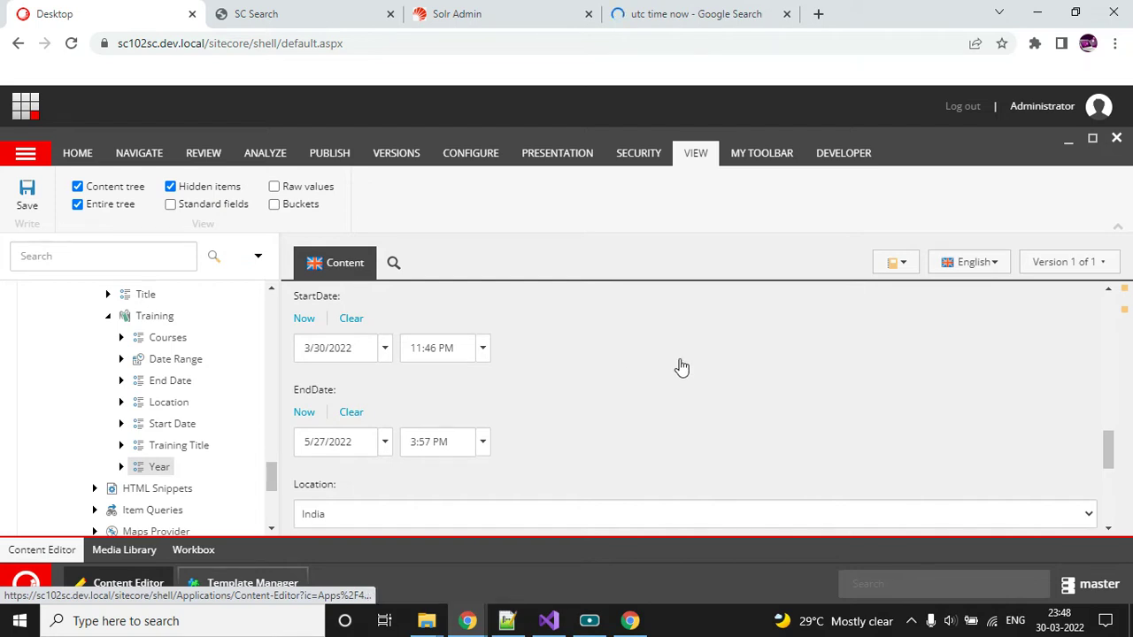
scroll(682, 366, "up", 1)
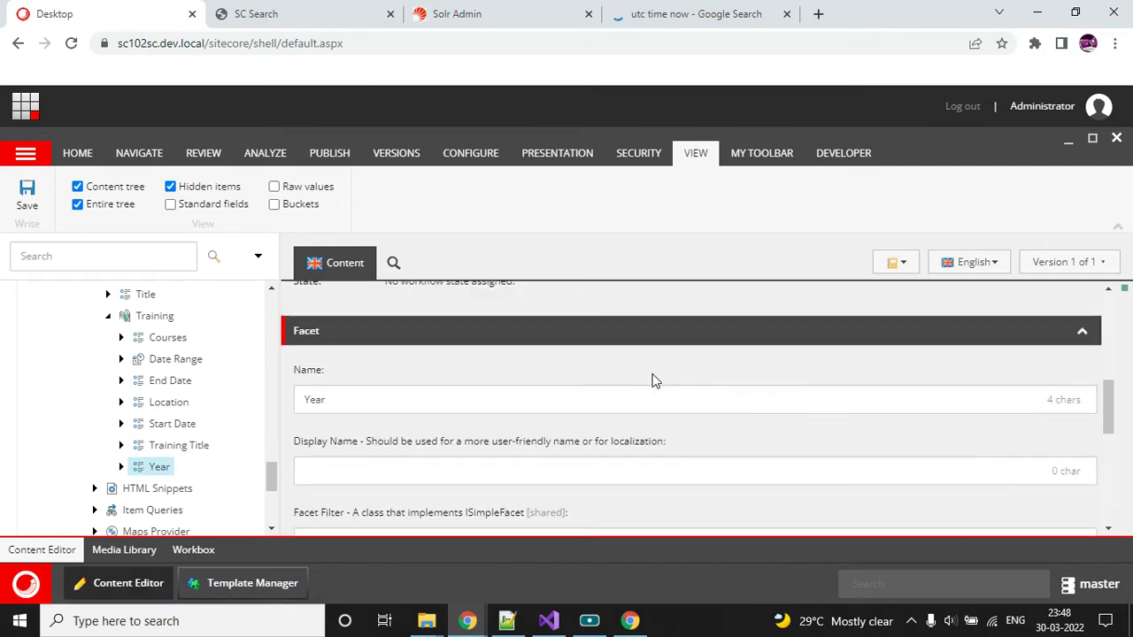
scroll(412, 391, "down", 3)
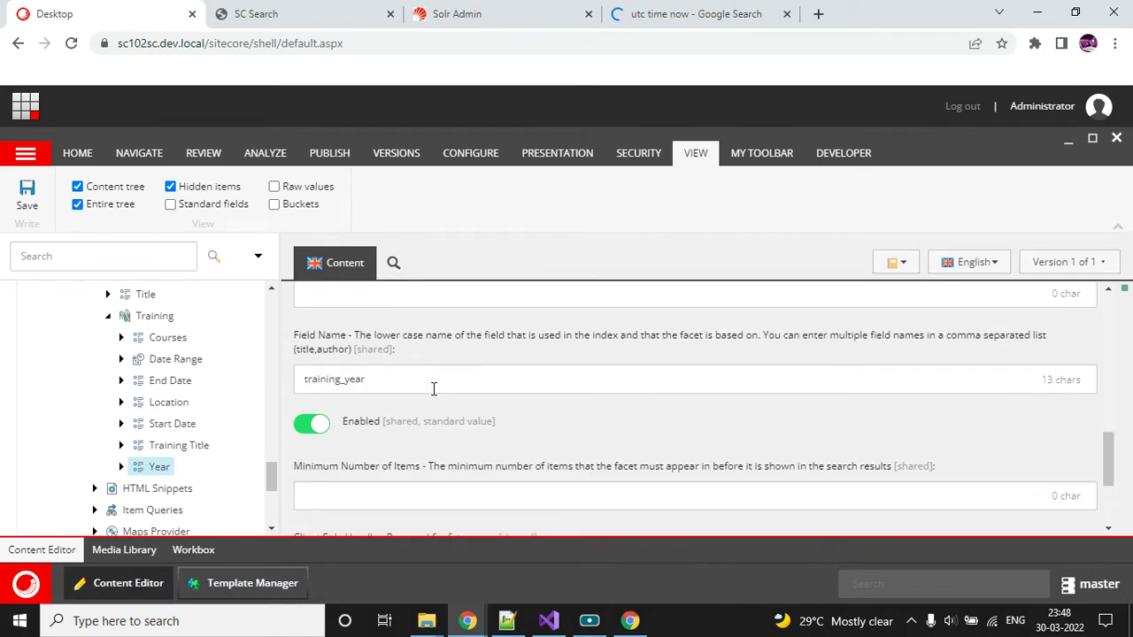
double_click(406, 380)
left_click(491, 413)
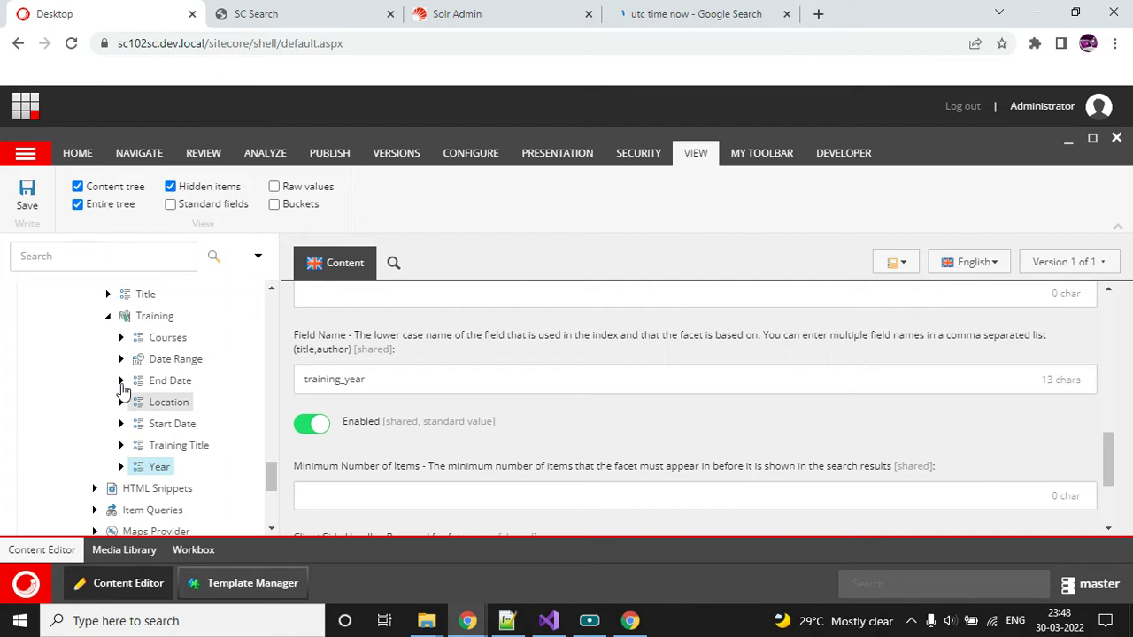
scroll(152, 354, "up", 2)
left_click(95, 396)
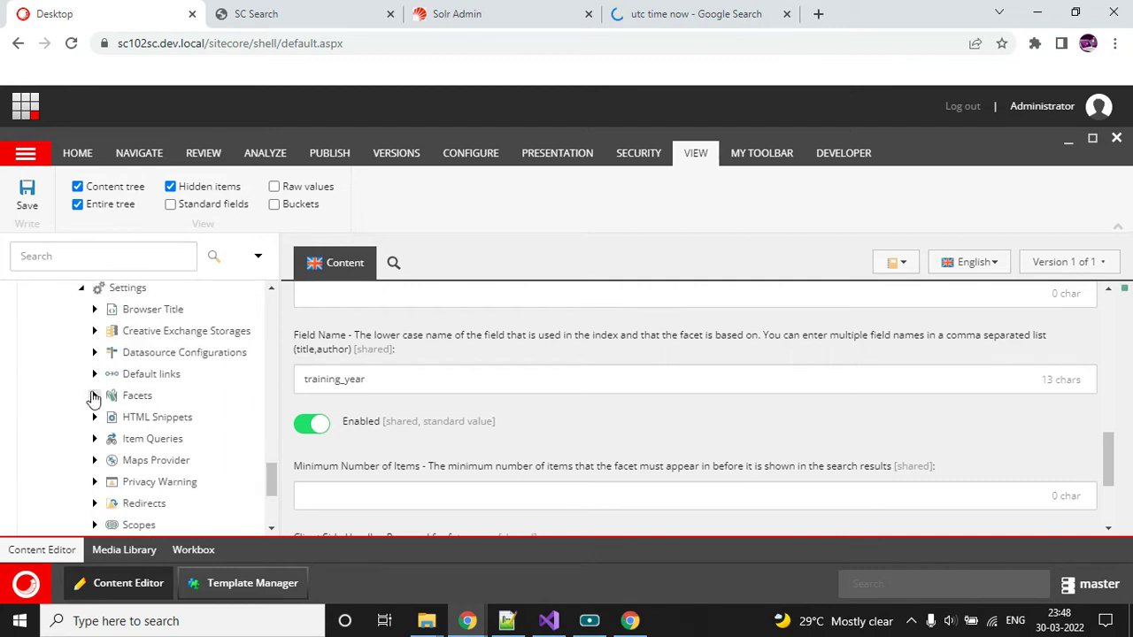
Place a Filter (Dropdown) component on the SC Search page below the Course Filter
left_click(303, 17)
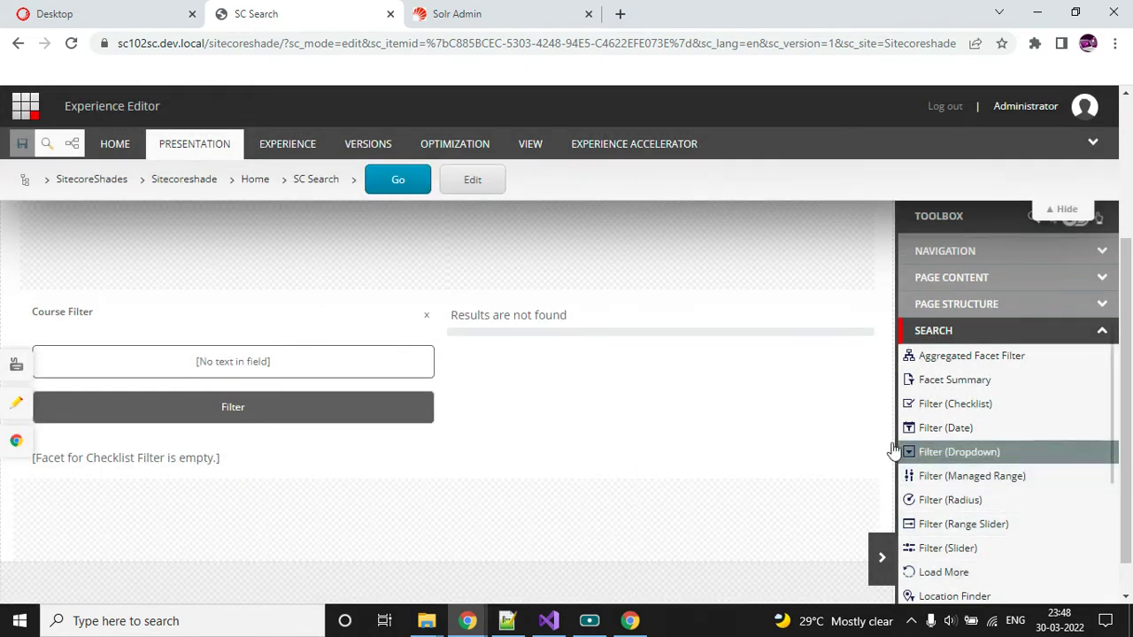
left_click_drag(894, 452, 362, 481)
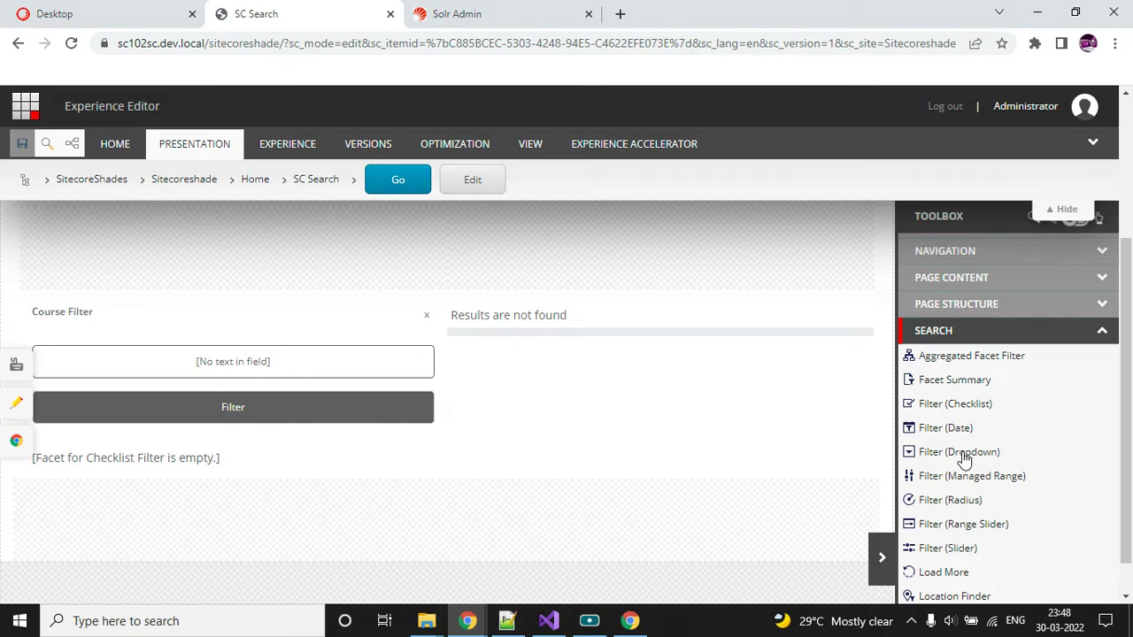
mouse_move(956, 455)
left_mouse_down()
mouse_move(299, 488)
mouse_move(235, 473)
left_mouse_up()
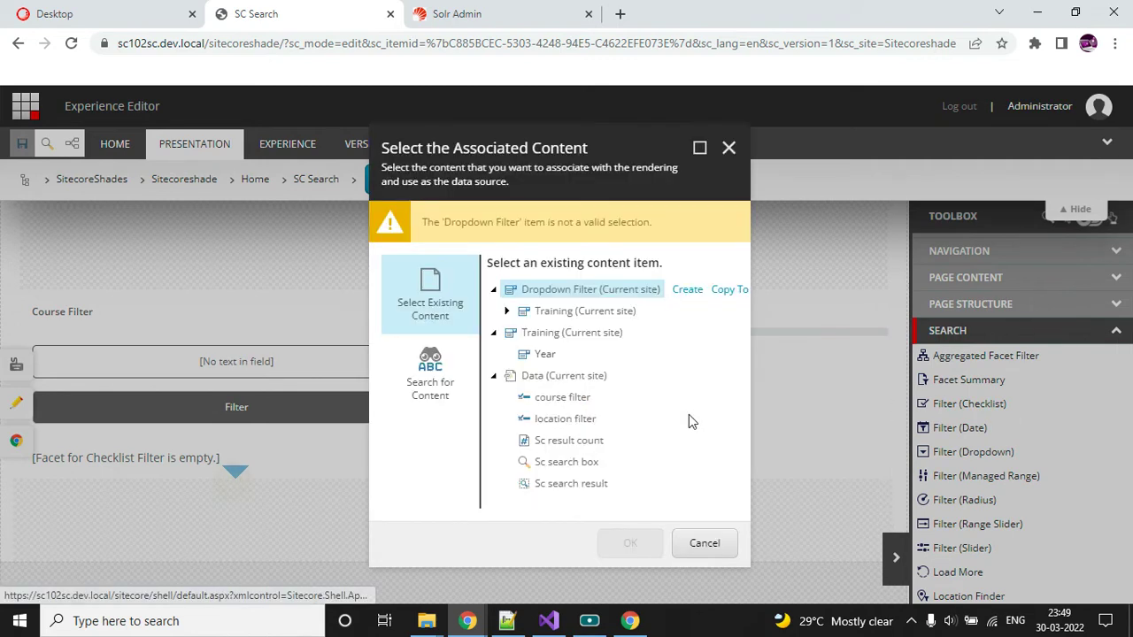
Create a new 'year filter' datasource under the site's Data folder for it
left_click(581, 377)
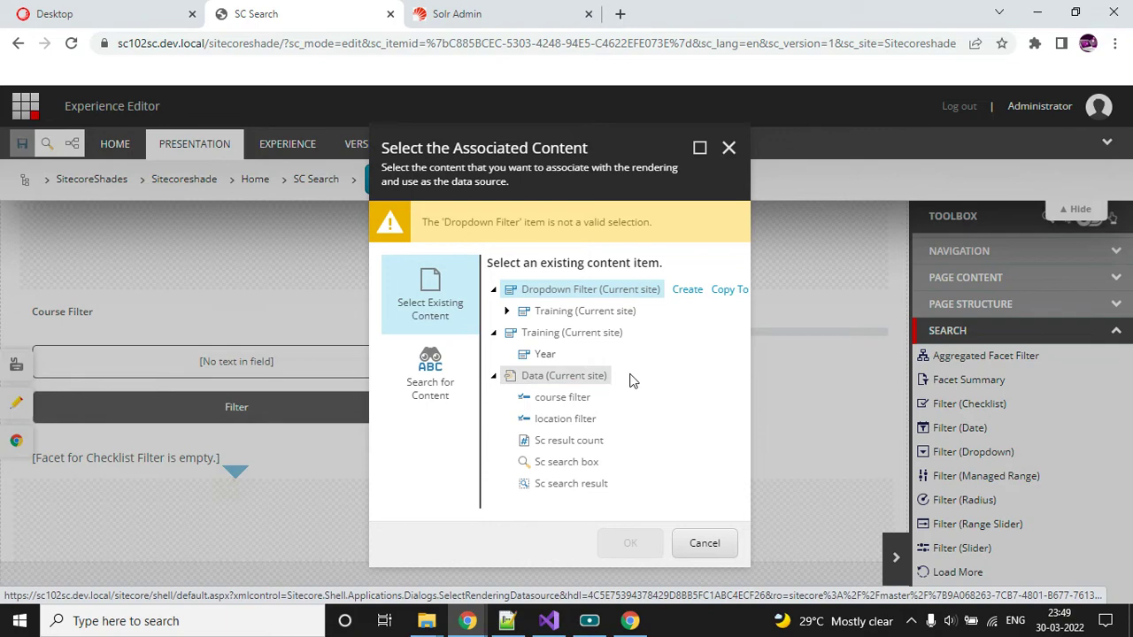
left_click(631, 379)
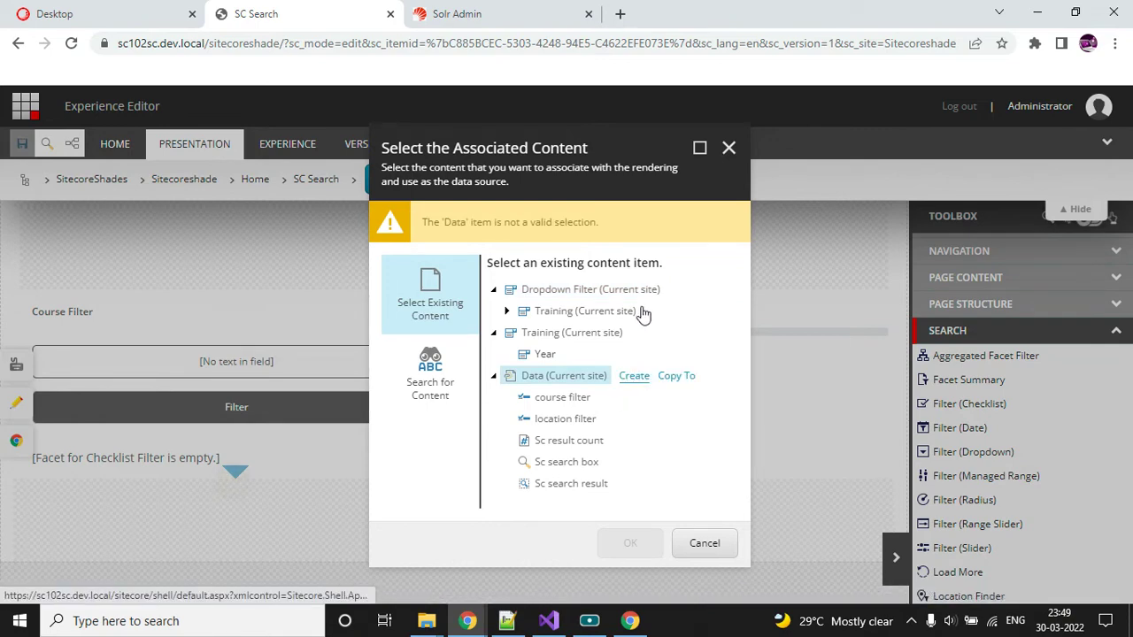
type("y")
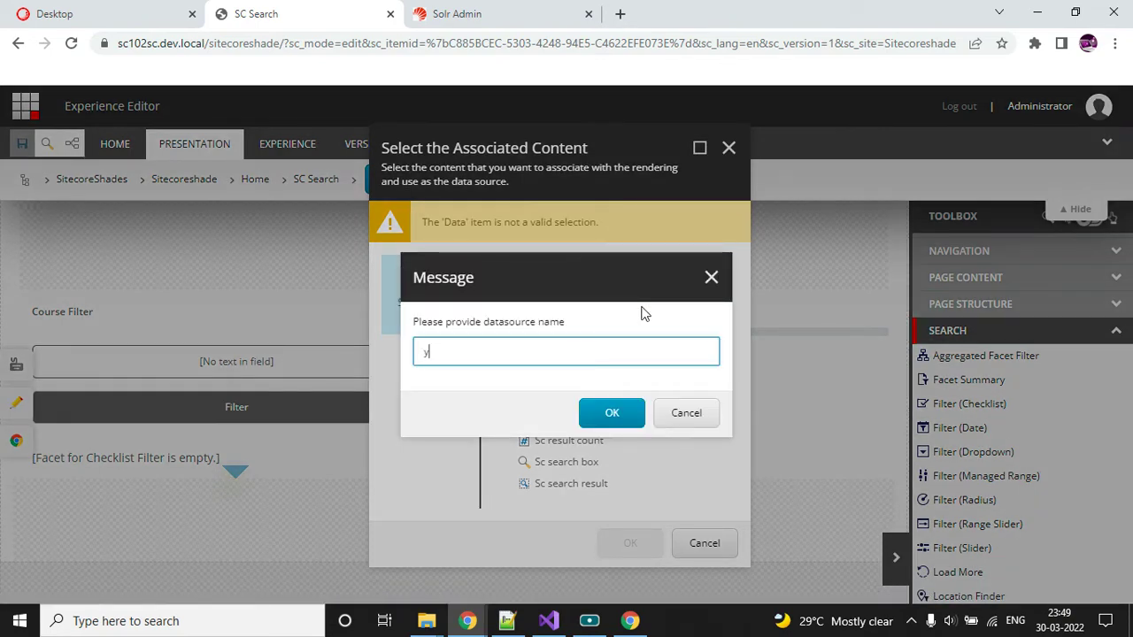
type("ear filter")
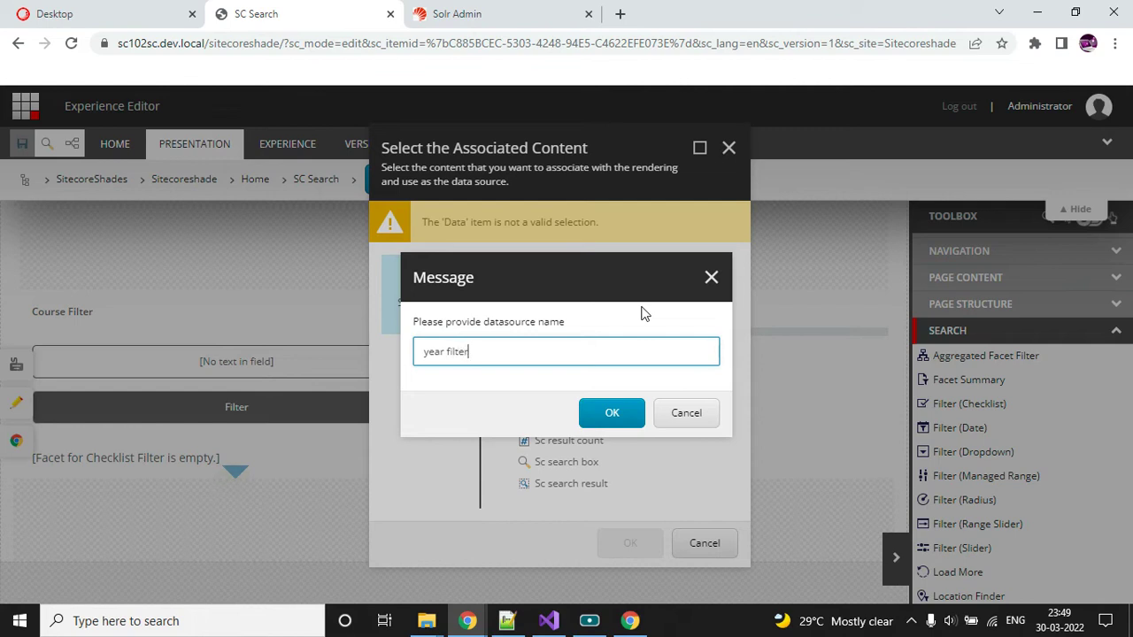
left_click(601, 416)
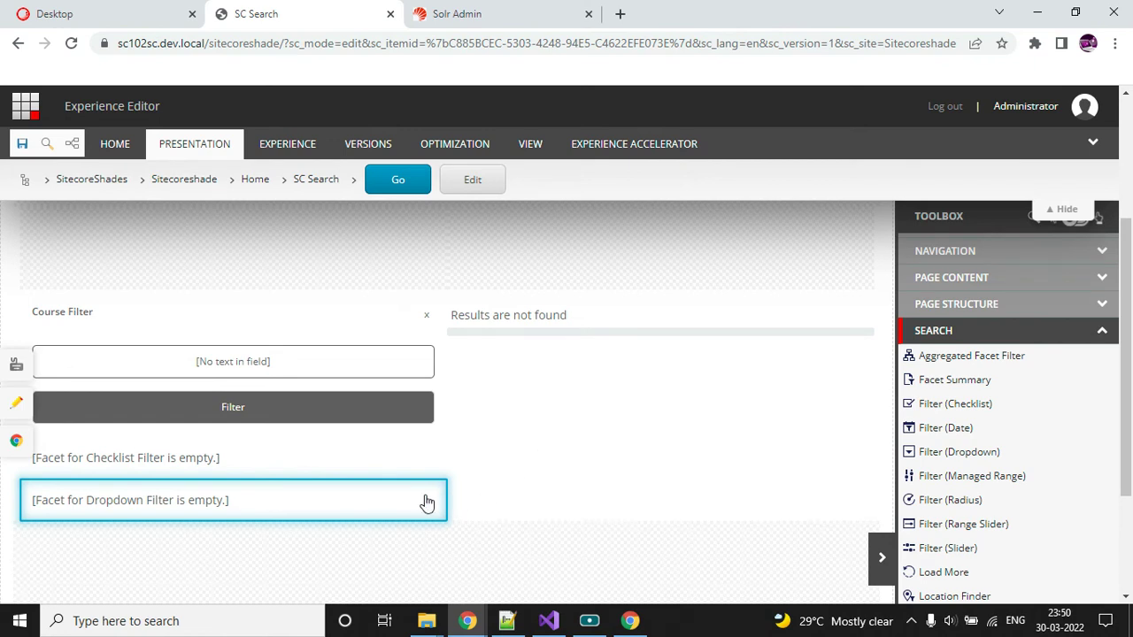
Set the Dropdown Filter's facet sort order to by count, apply, and save the page
left_click(425, 503)
left_click(459, 462)
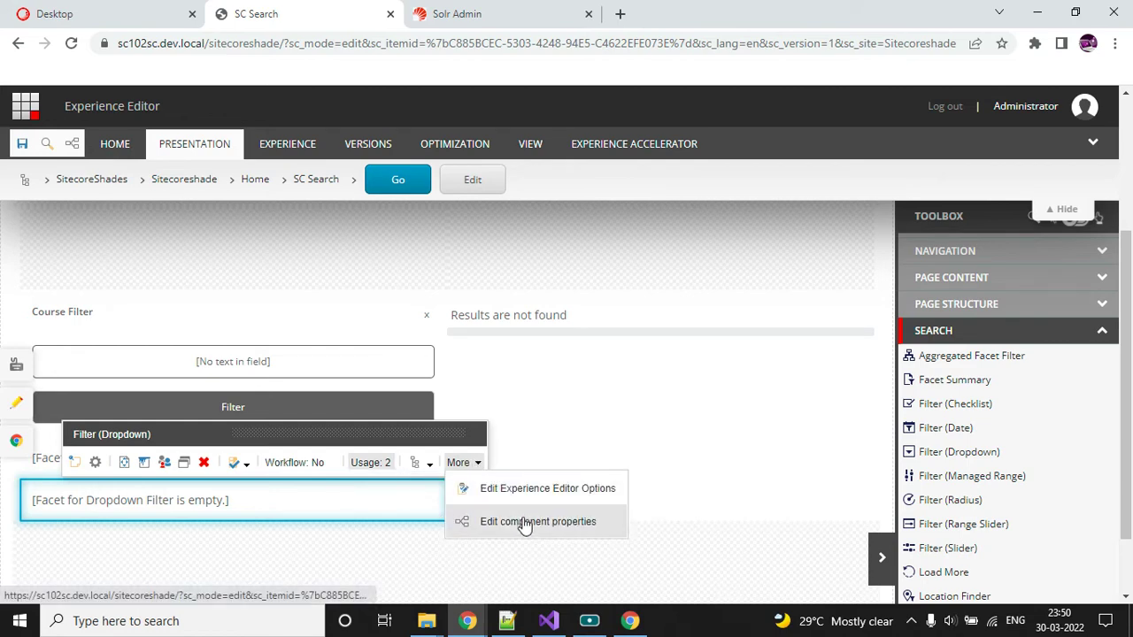
left_click(524, 522)
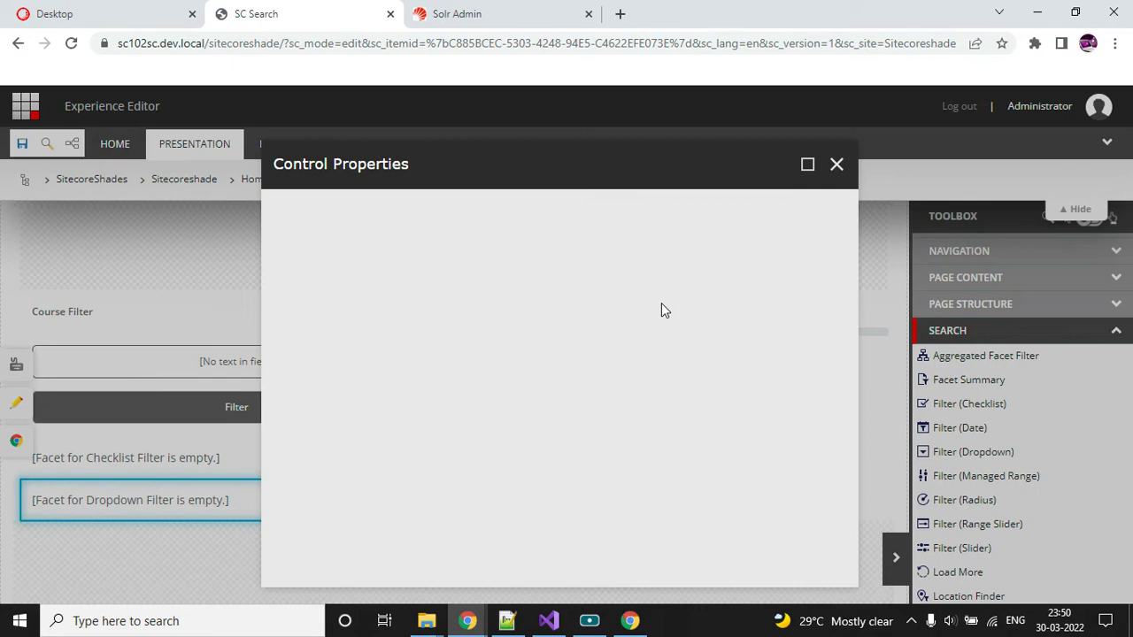
scroll(661, 304, "down", 5)
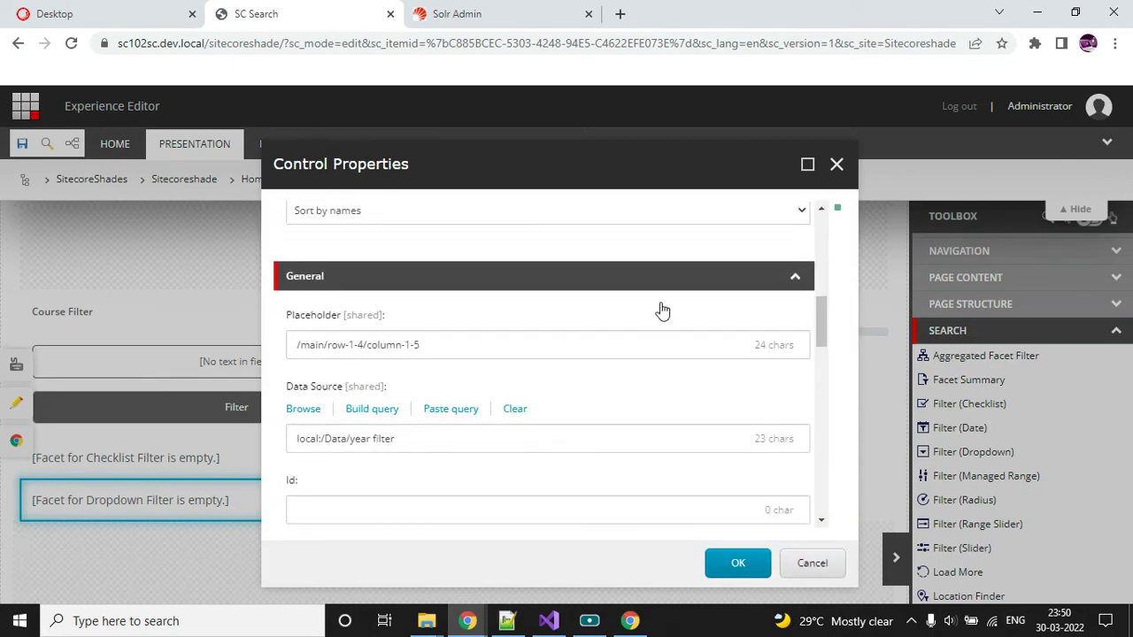
scroll(660, 310, "down", 7)
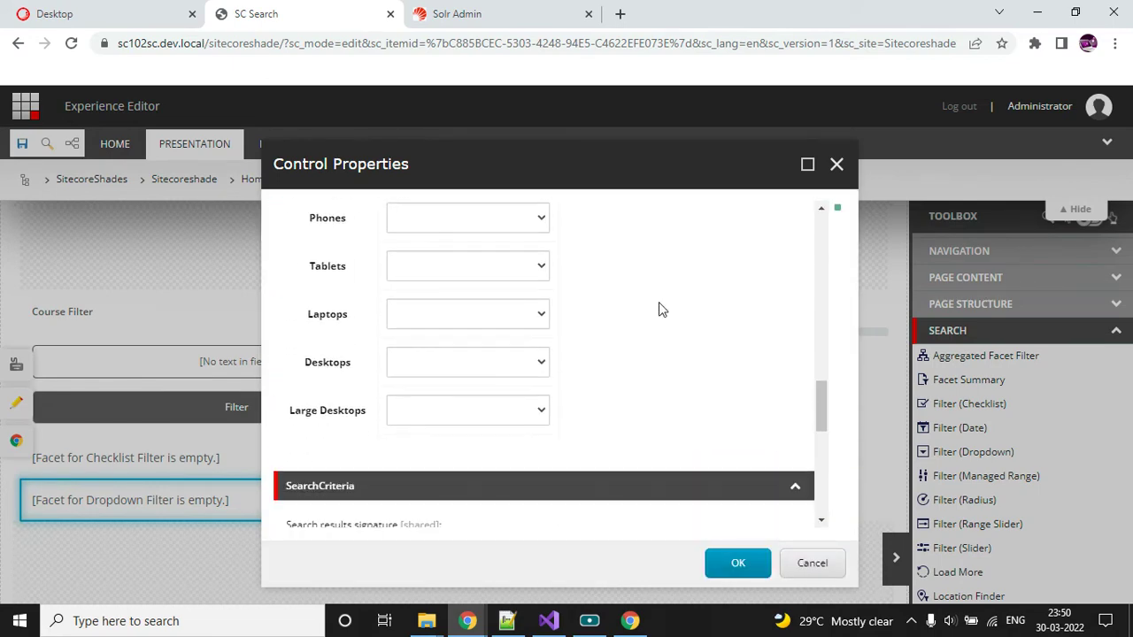
scroll(659, 309, "down", 5)
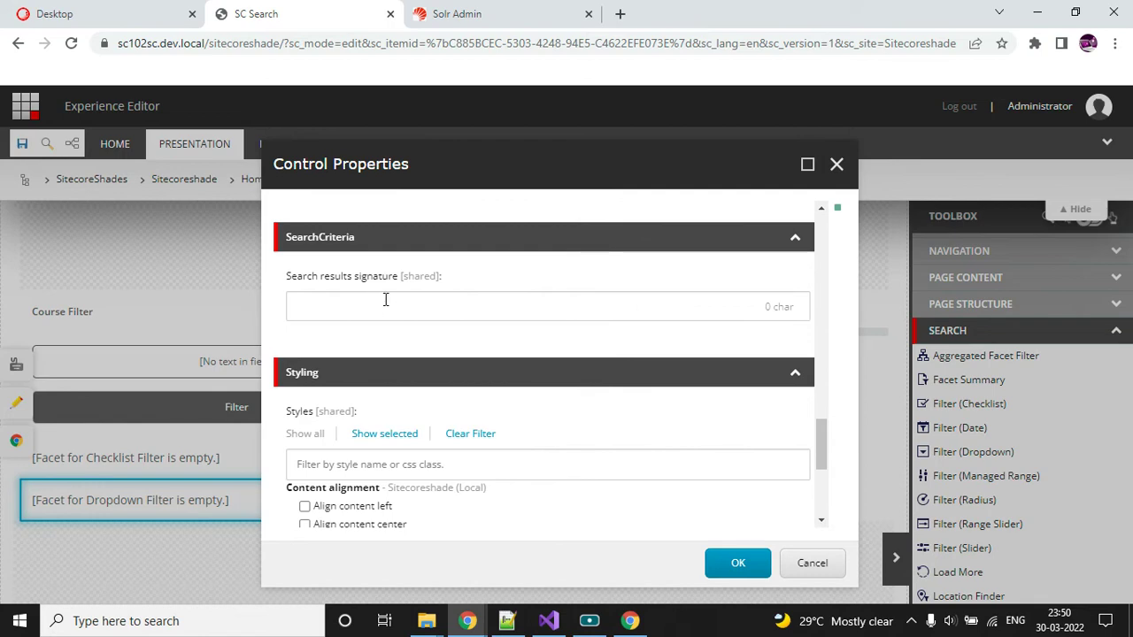
scroll(632, 346, "down", 3)
scroll(632, 346, "up", 3)
scroll(633, 346, "down", 4)
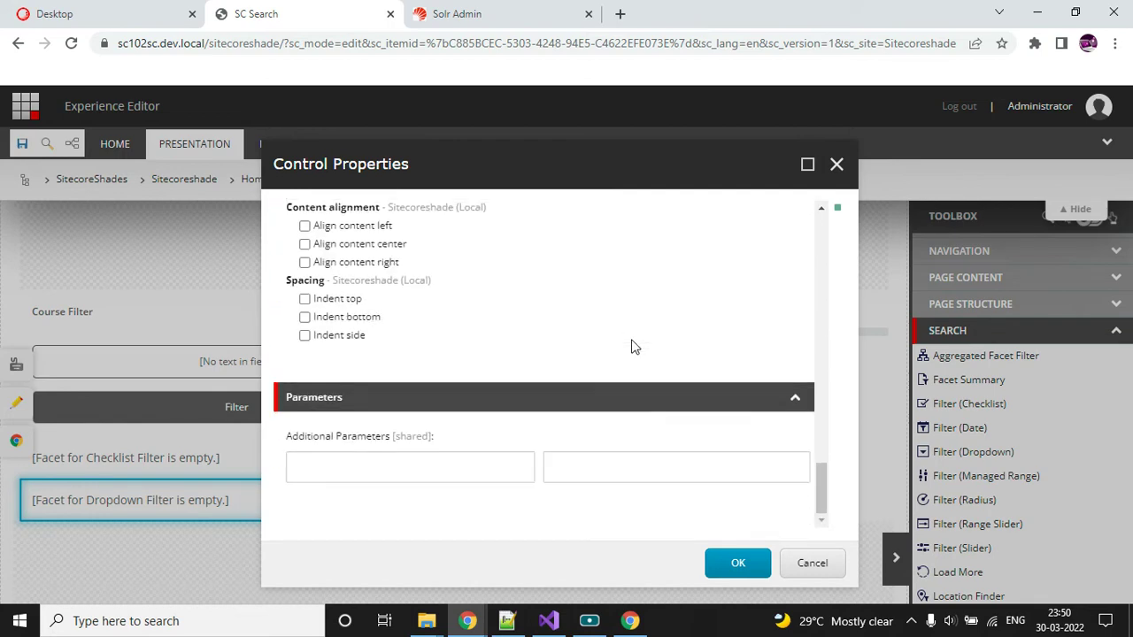
scroll(631, 346, "up", 3)
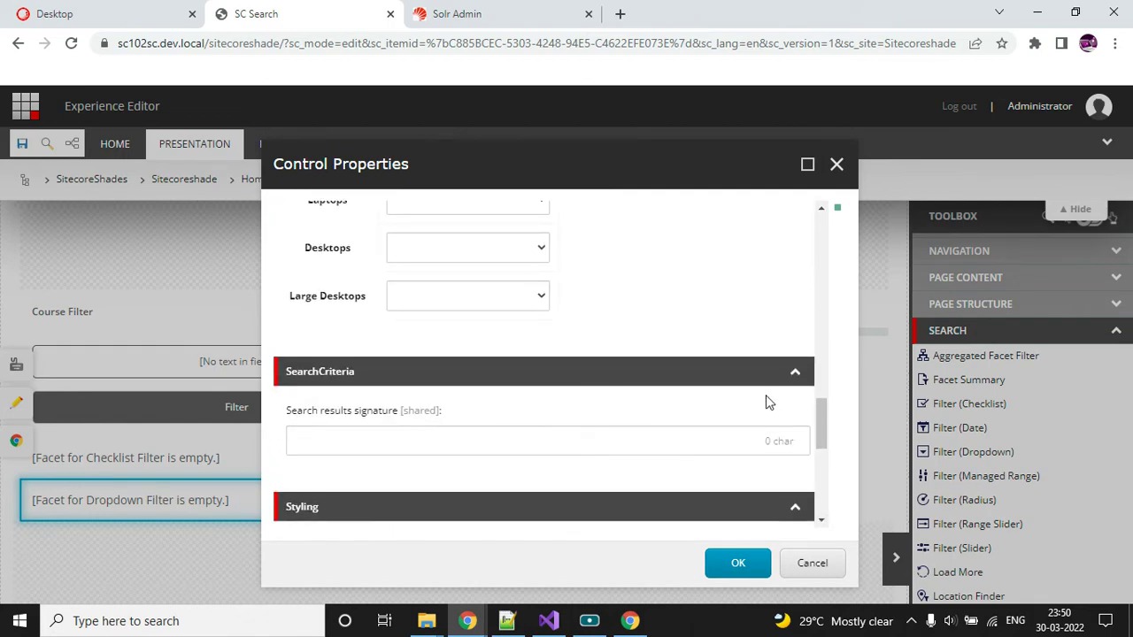
scroll(749, 430, "up", 10)
scroll(749, 430, "up", 2)
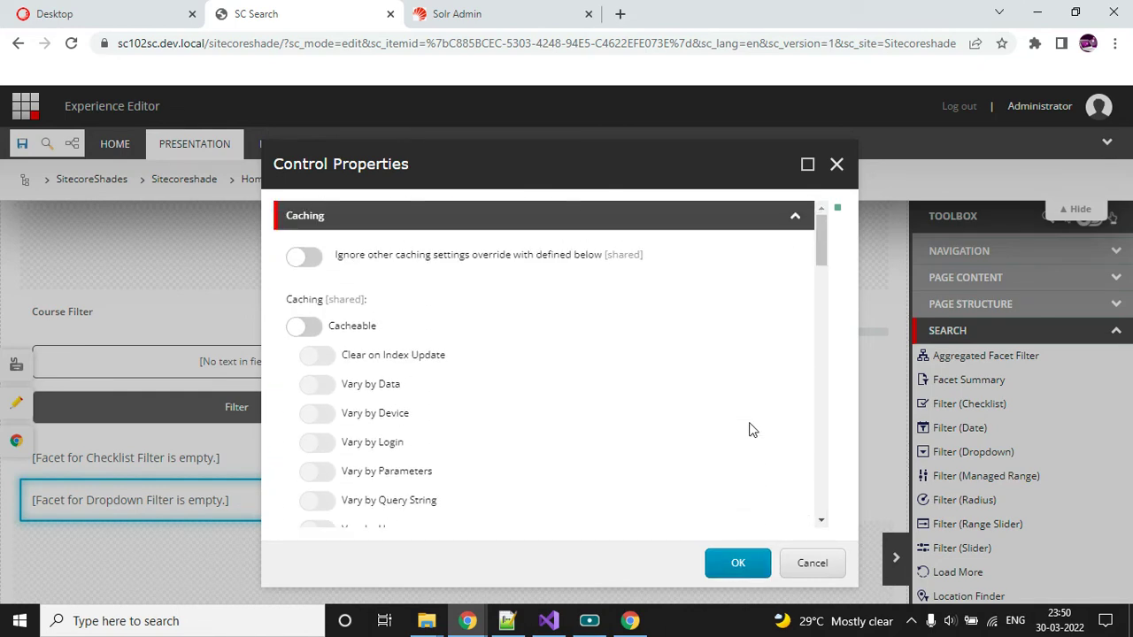
scroll(749, 430, "down", 4)
scroll(749, 431, "down", 2)
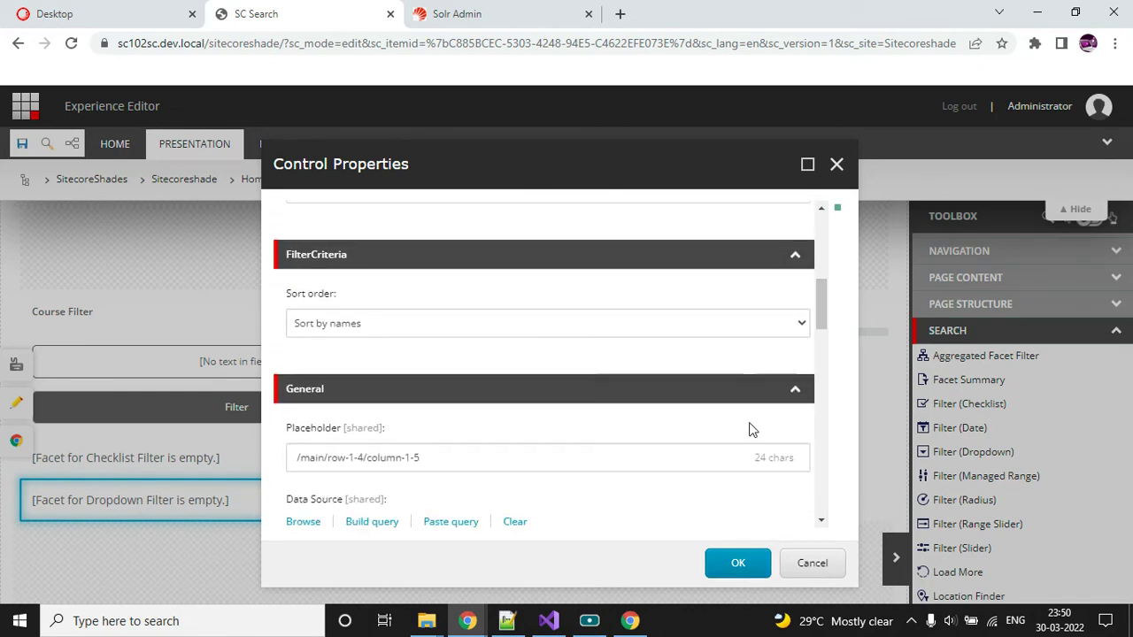
left_click(369, 324)
left_click(366, 358)
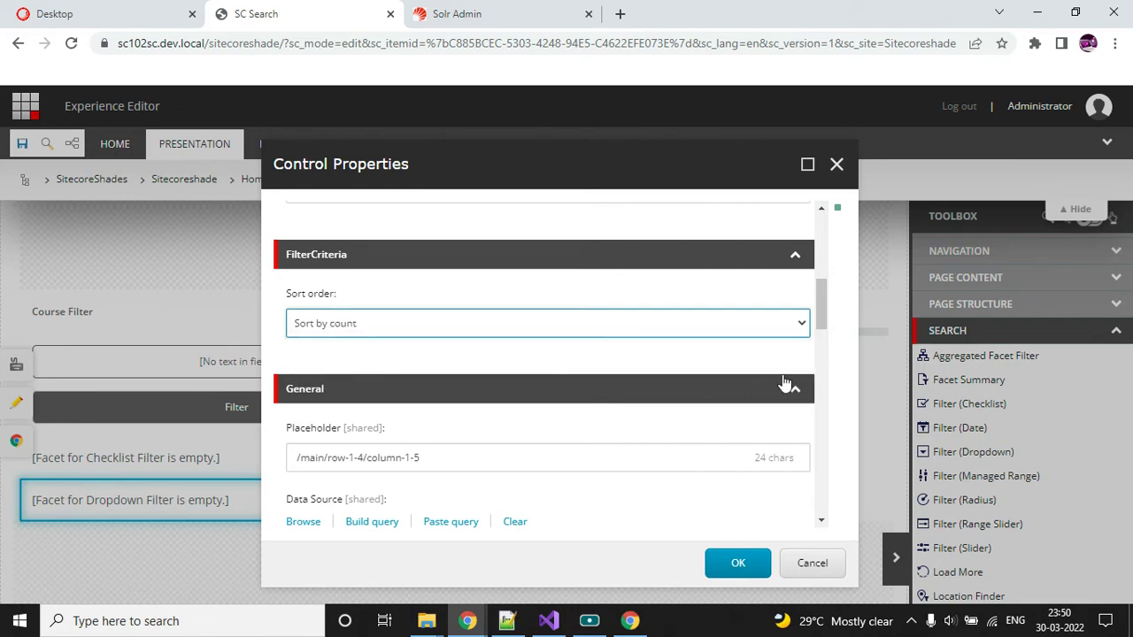
scroll(779, 434, "down", 3)
left_click(736, 565)
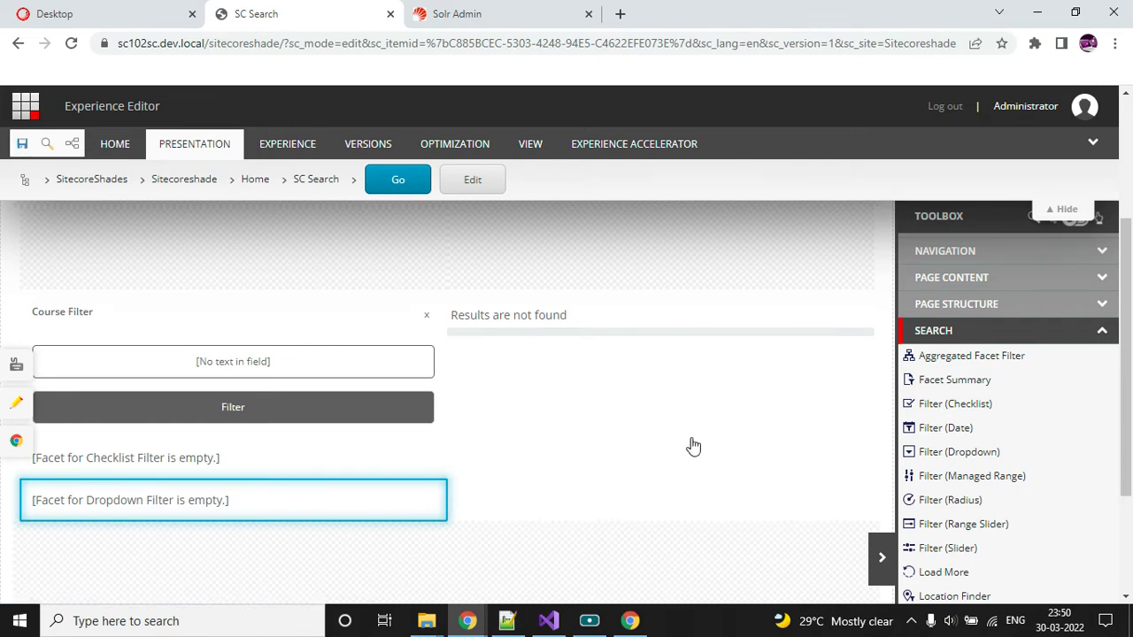
key("ctrl+s")
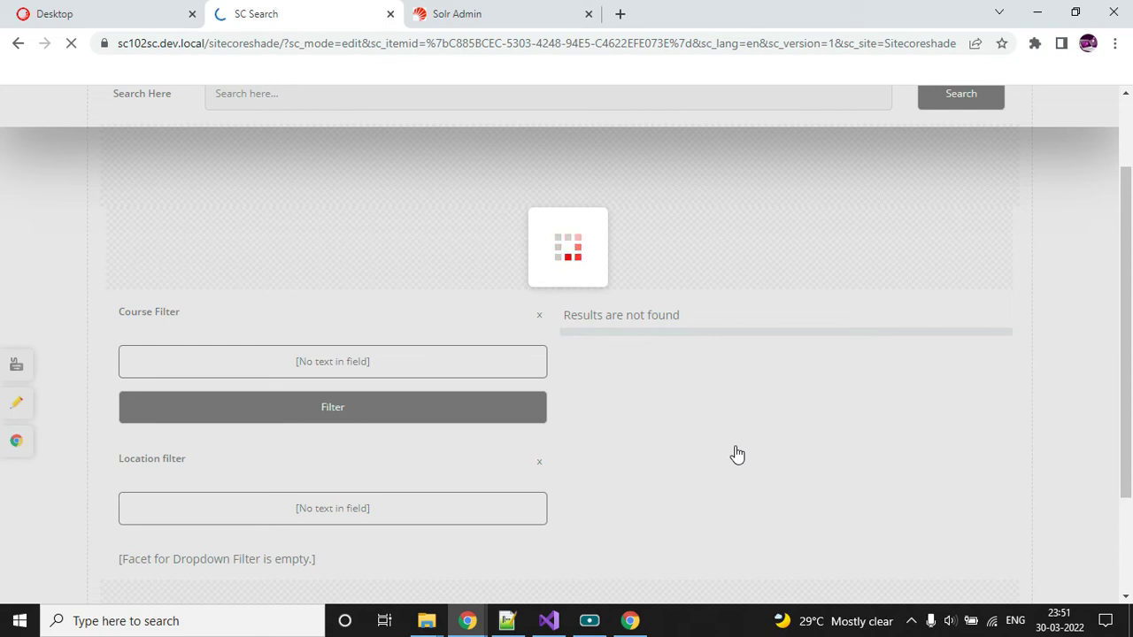
In the Content Editor, expand Home > SC Search > Data to reach the year filter item
key("ctrl+shift+Tab")
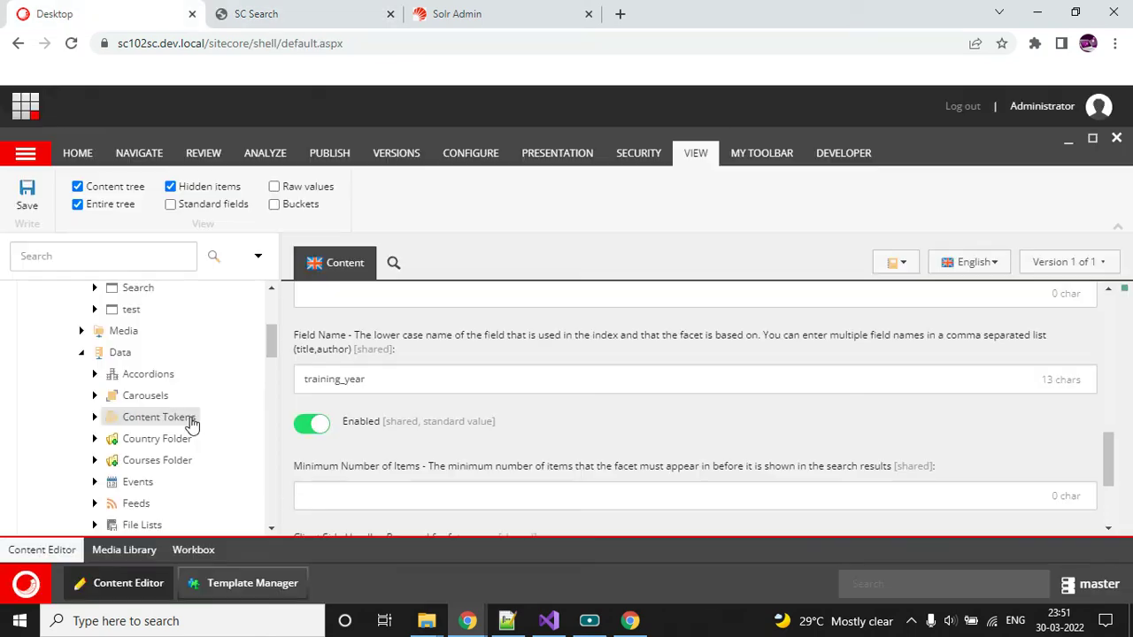
left_click(82, 352)
scroll(193, 380, "up", 3)
scroll(177, 412, "down", 1)
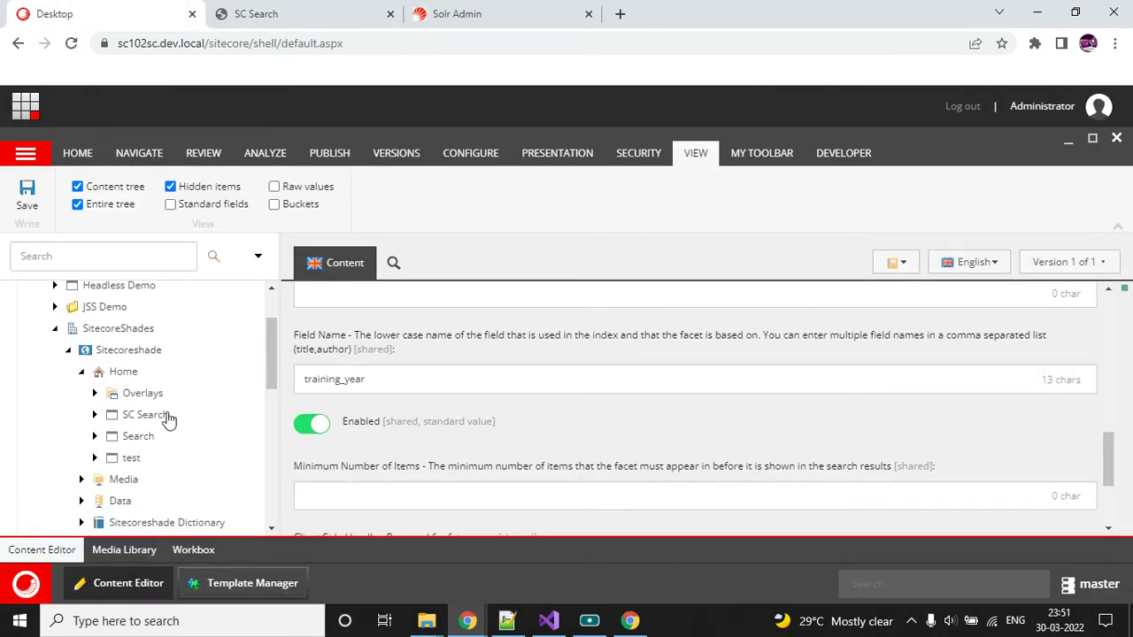
left_click(95, 414)
scroll(168, 387, "down", 1)
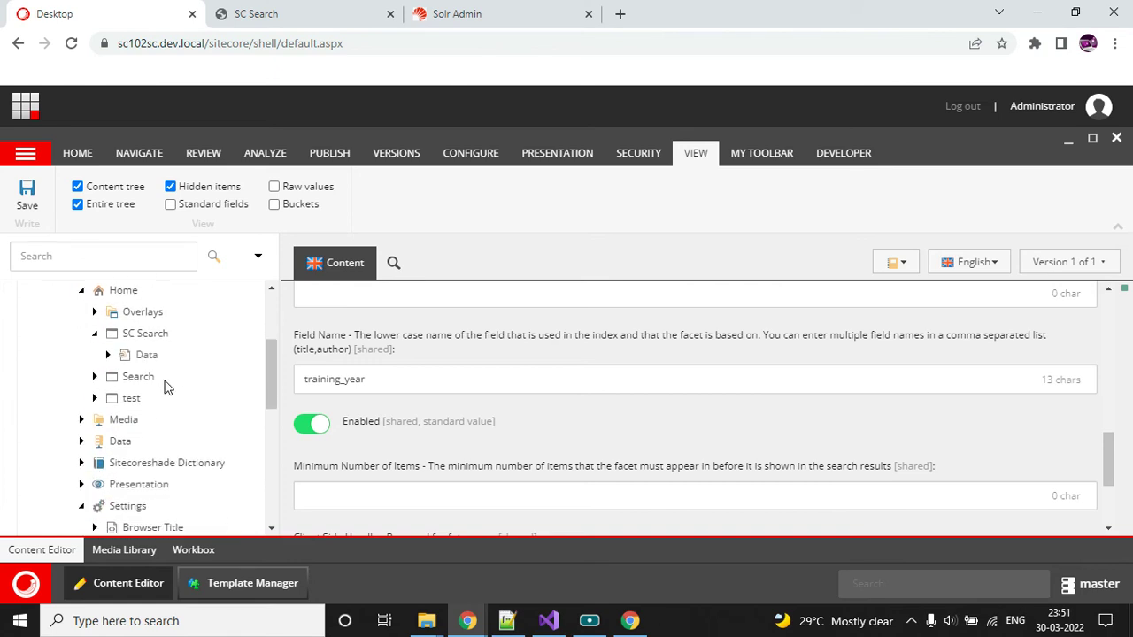
left_click(107, 353)
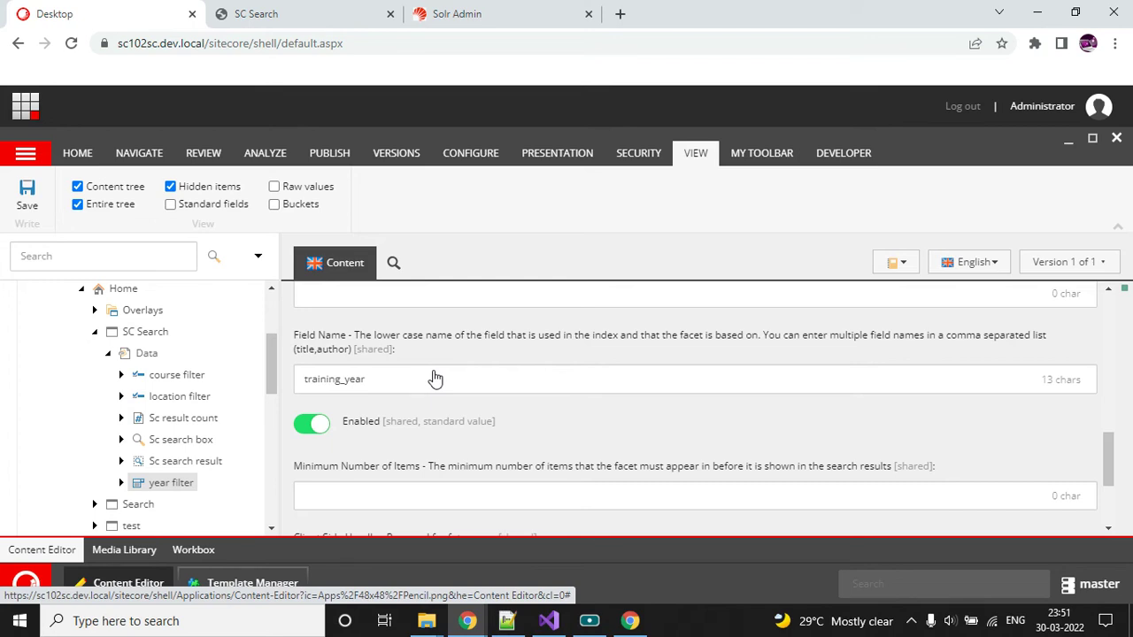
scroll(435, 379, "up", 6)
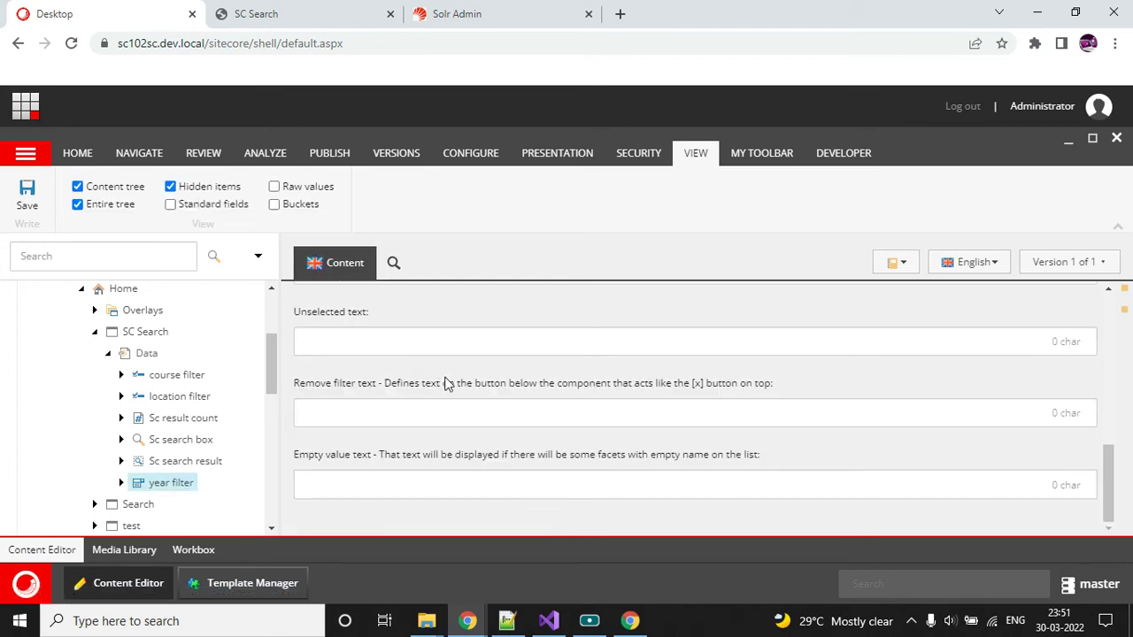
Set the year filter's Facet to Year, give it the title 'Year Filter', and save
left_click(414, 372)
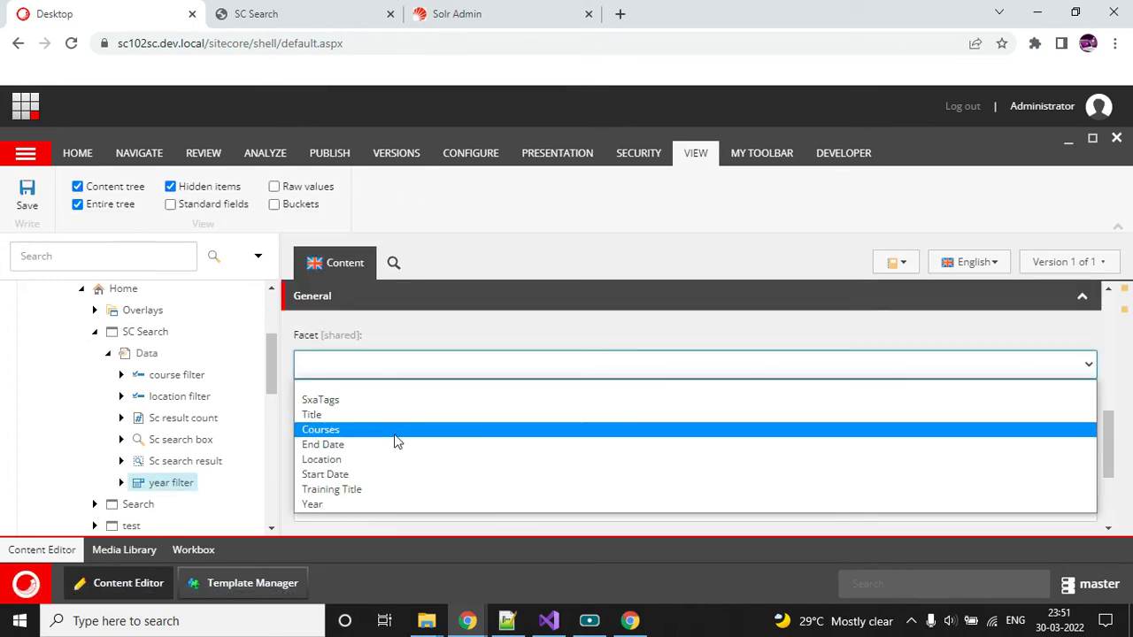
left_click(375, 503)
left_click(354, 435)
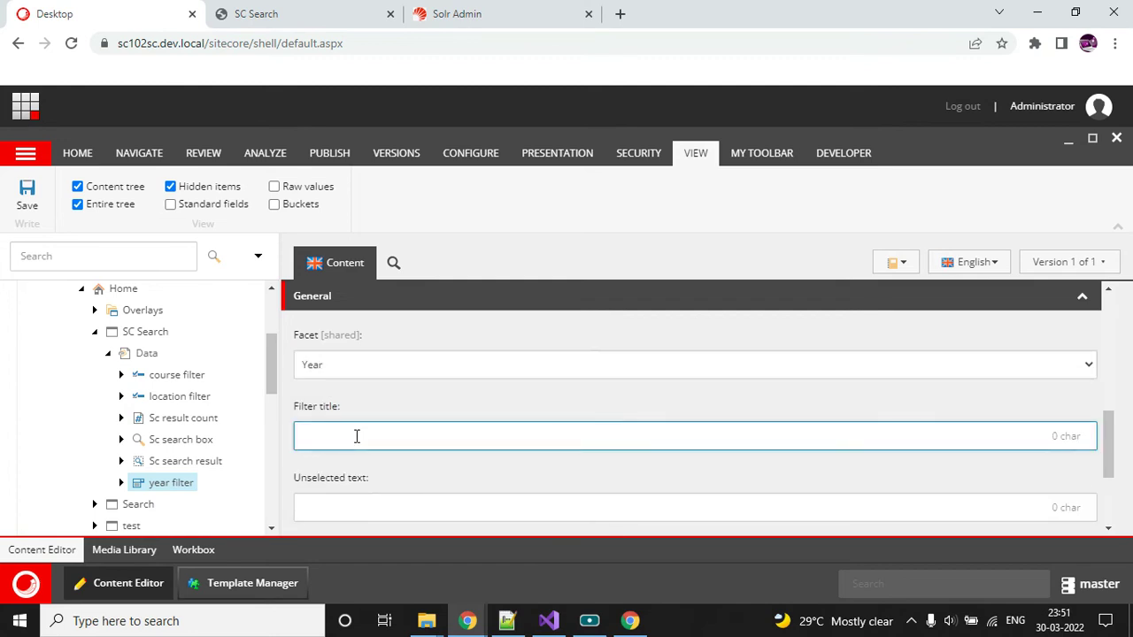
type("Year Fi")
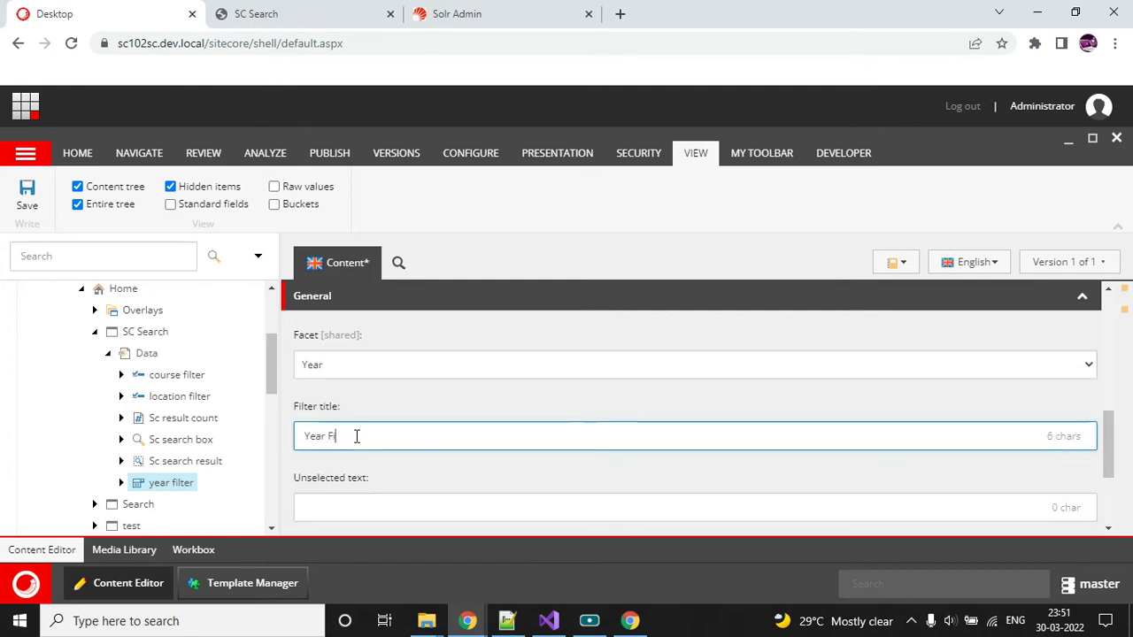
type("ter")
scroll(434, 414, "down", 2)
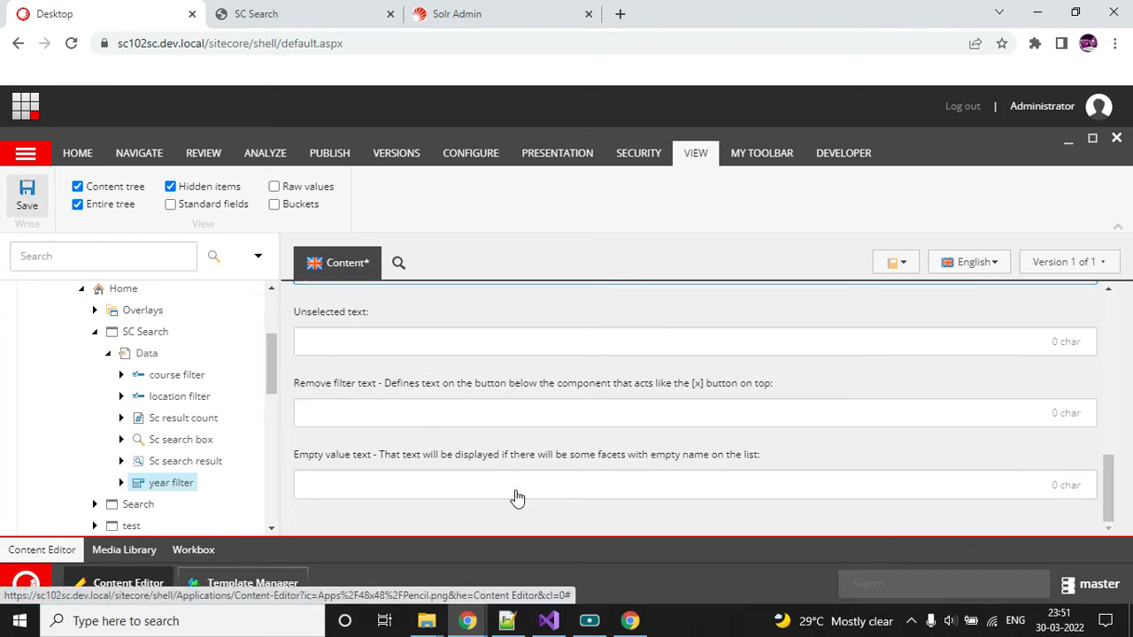
key("ctrl+s")
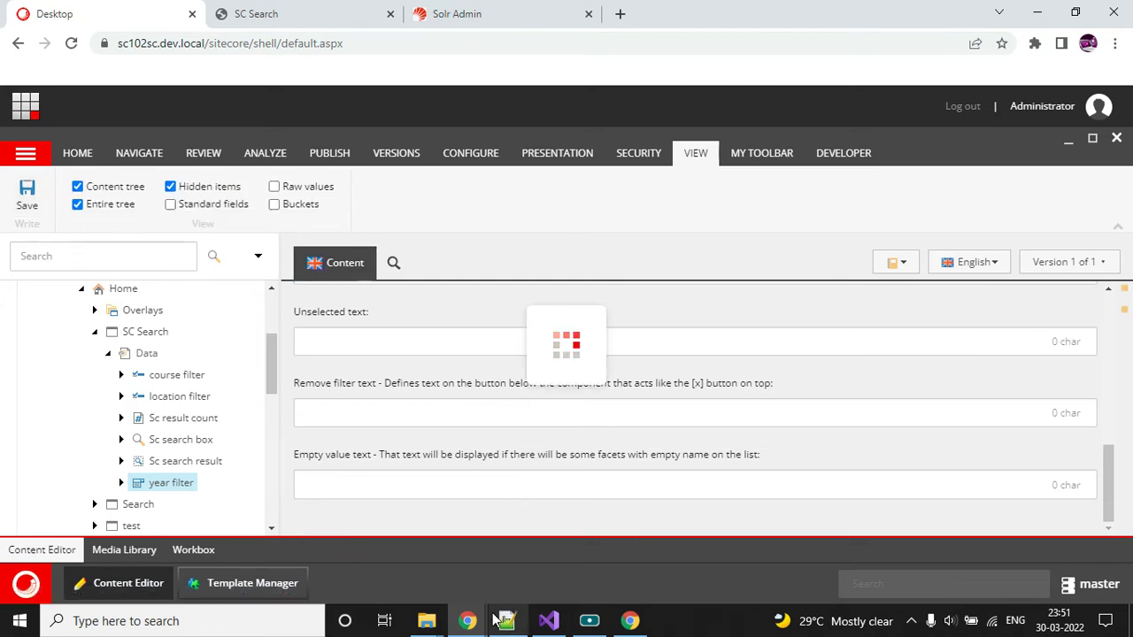
Reload the SC Search page in the incognito browser window
mouse_move(469, 619)
left_click(542, 565)
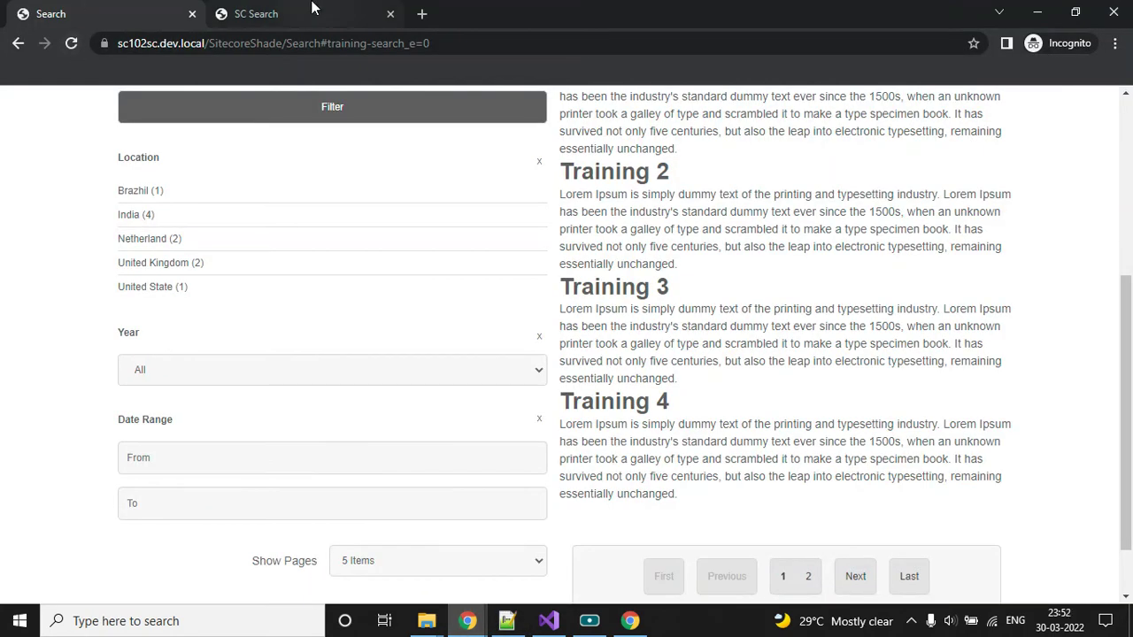
left_click(310, 12)
left_click(71, 44)
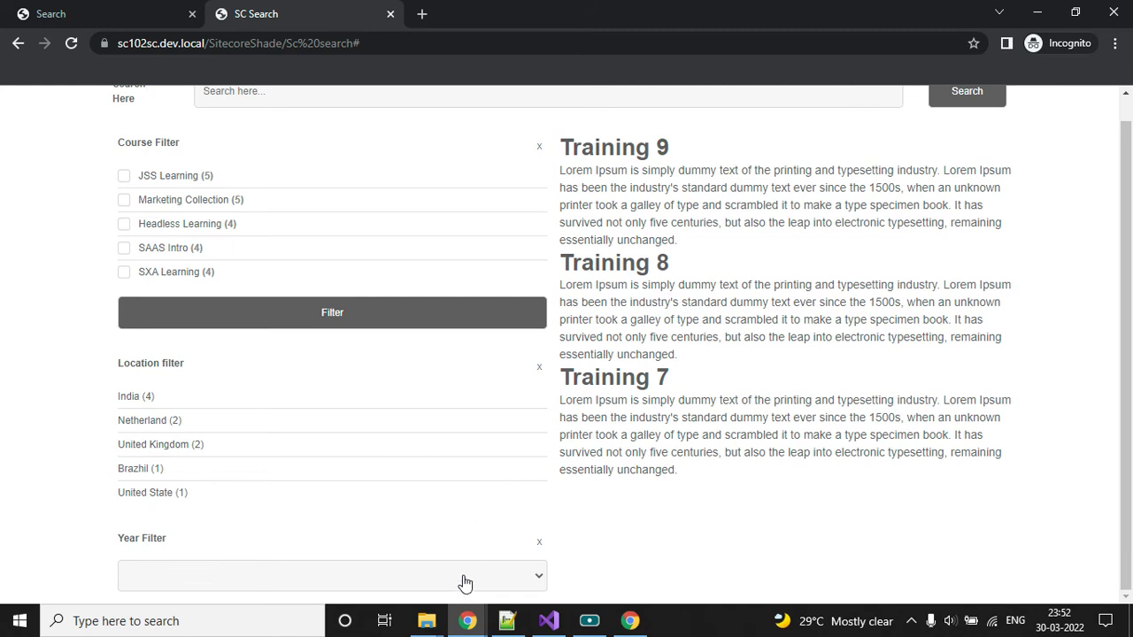
Filter the results to 2023 with the Year Filter dropdown, then clear the selection to show all results
left_click(463, 580)
left_click(499, 587)
left_click(467, 586)
left_click(428, 577)
left_click(481, 586)
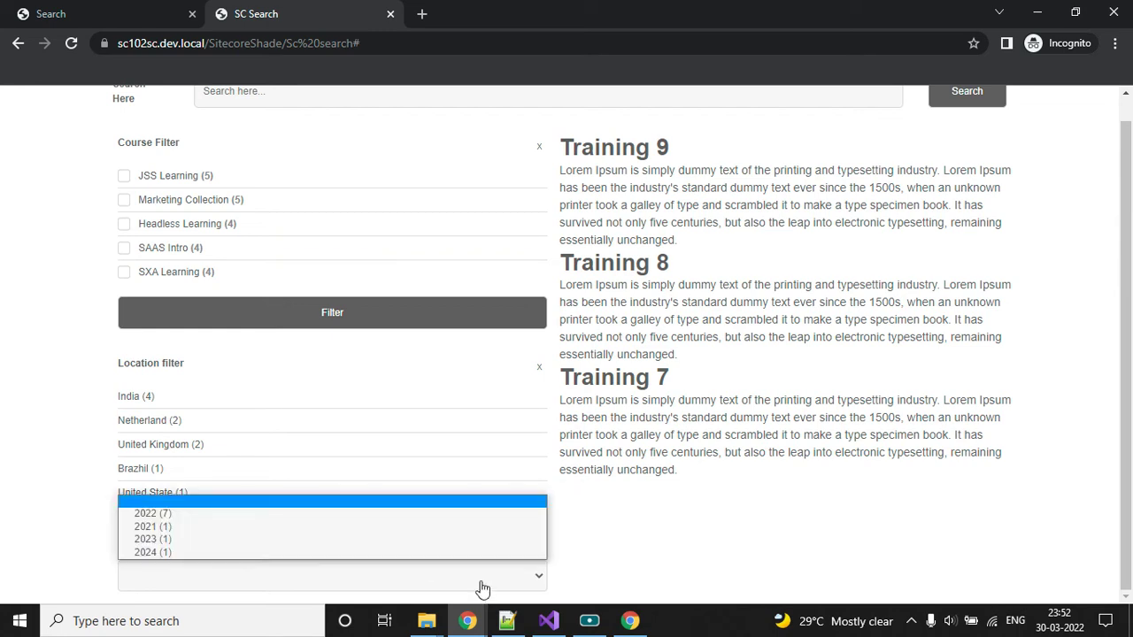
left_click(422, 539)
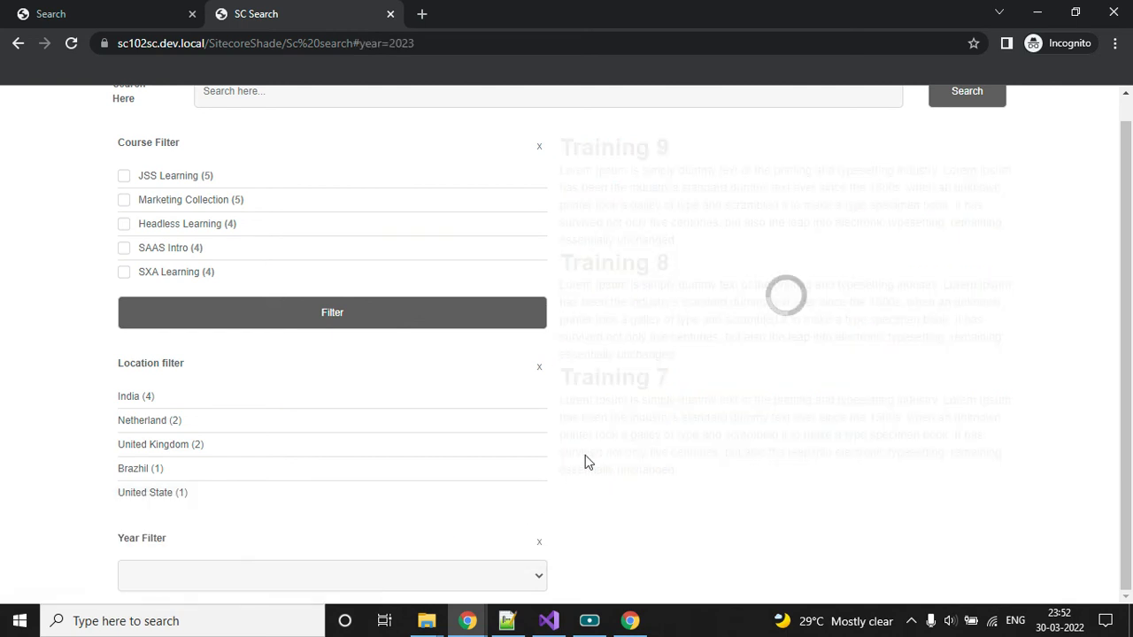
left_click(347, 577)
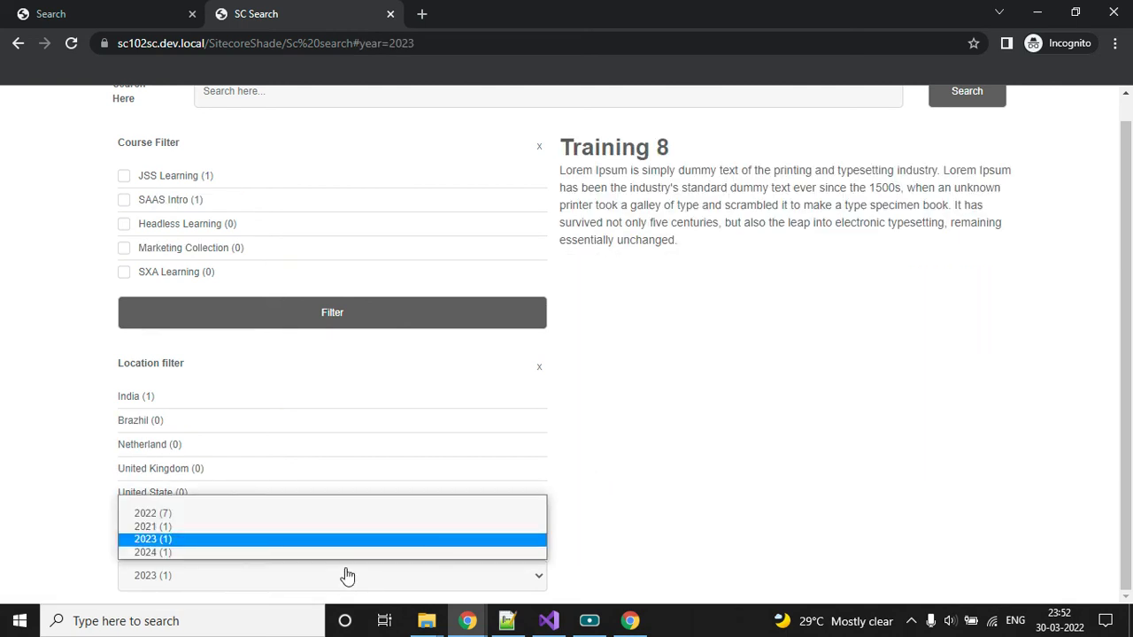
left_click(336, 502)
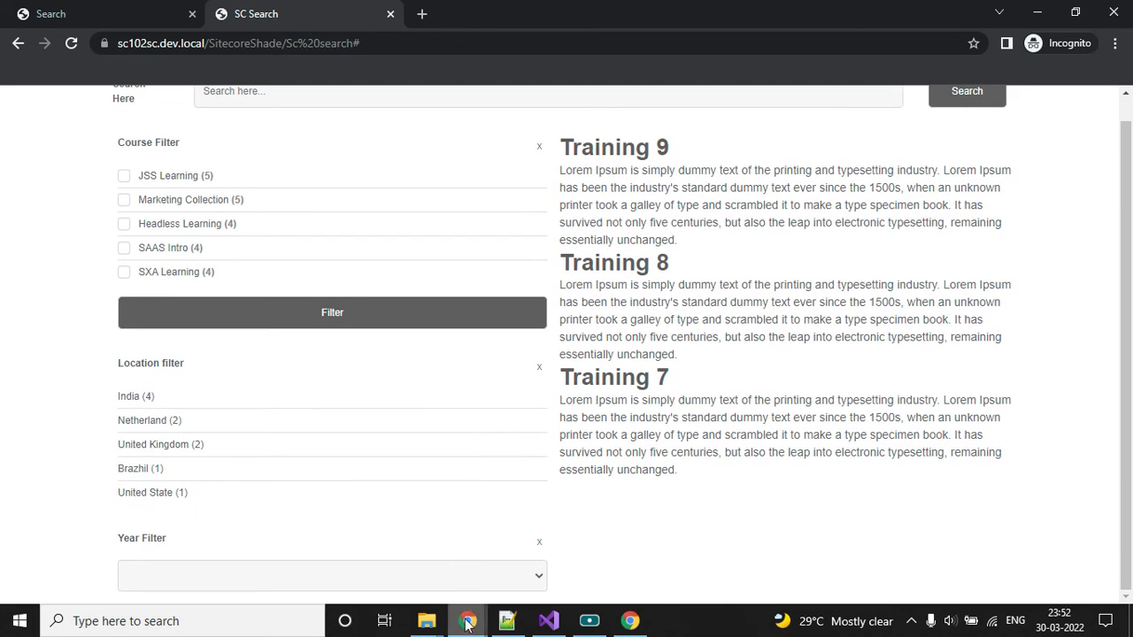
Set the year filter's Unselected text to 'Sample' and save
mouse_move(469, 624)
left_click(385, 544)
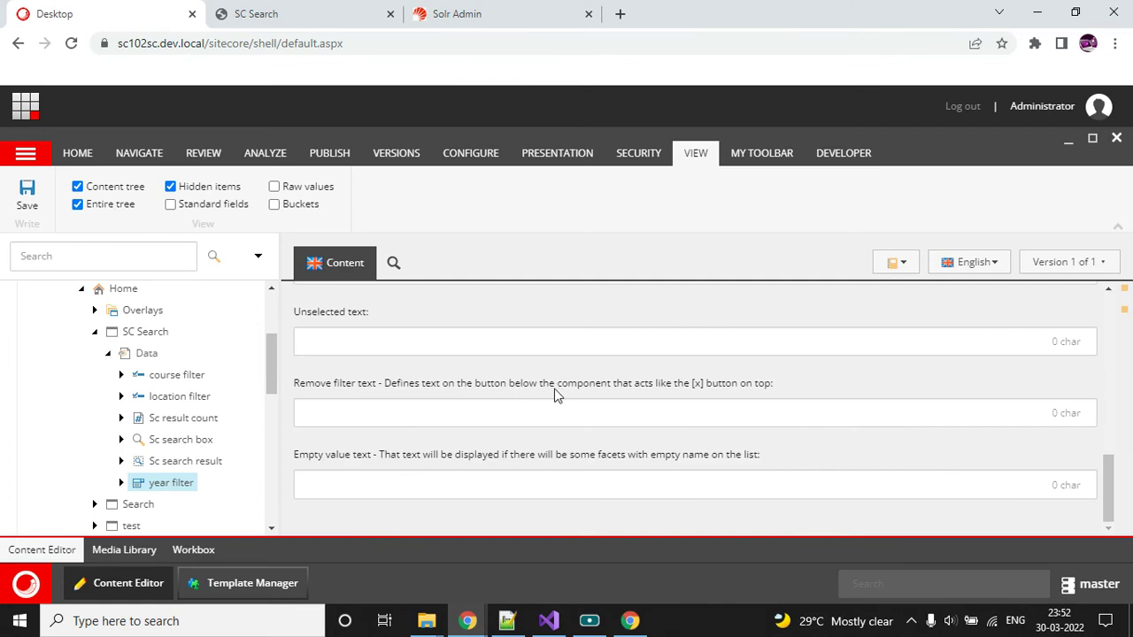
scroll(469, 366, "up", 1)
left_click(478, 424)
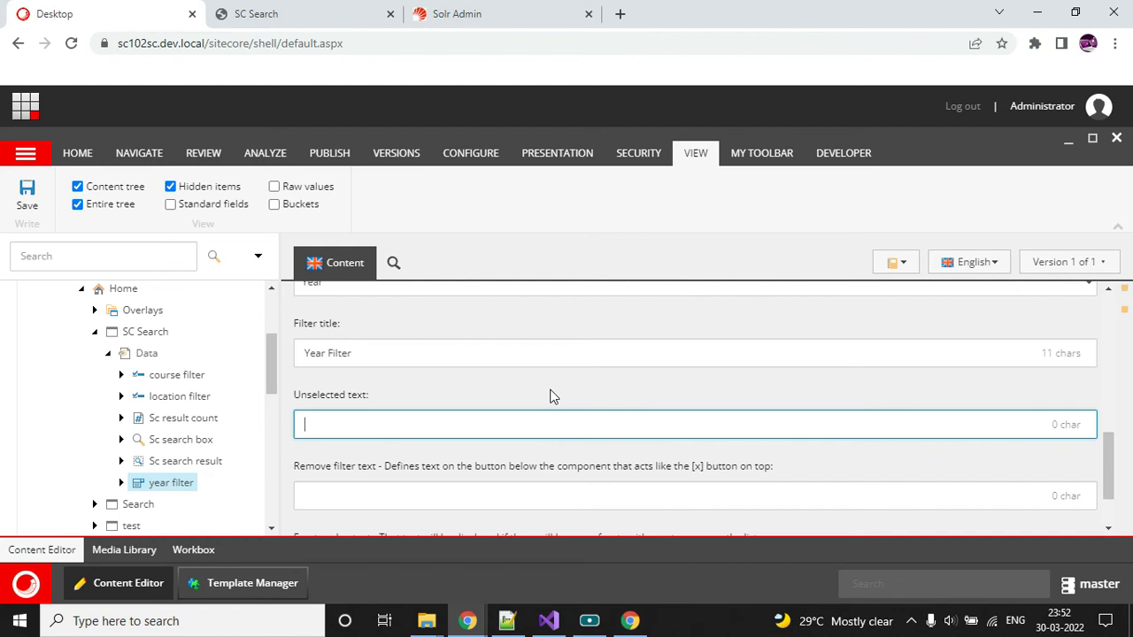
type("Sample")
left_click(29, 197)
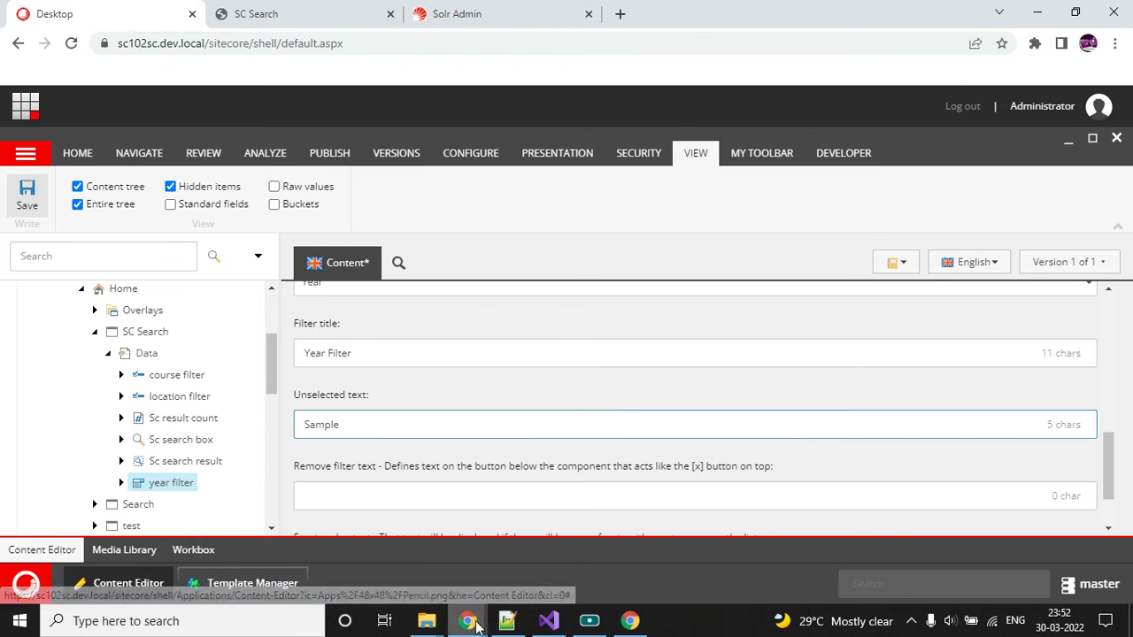
Set the Remove filter text to 'Remove' and save
mouse_move(474, 624)
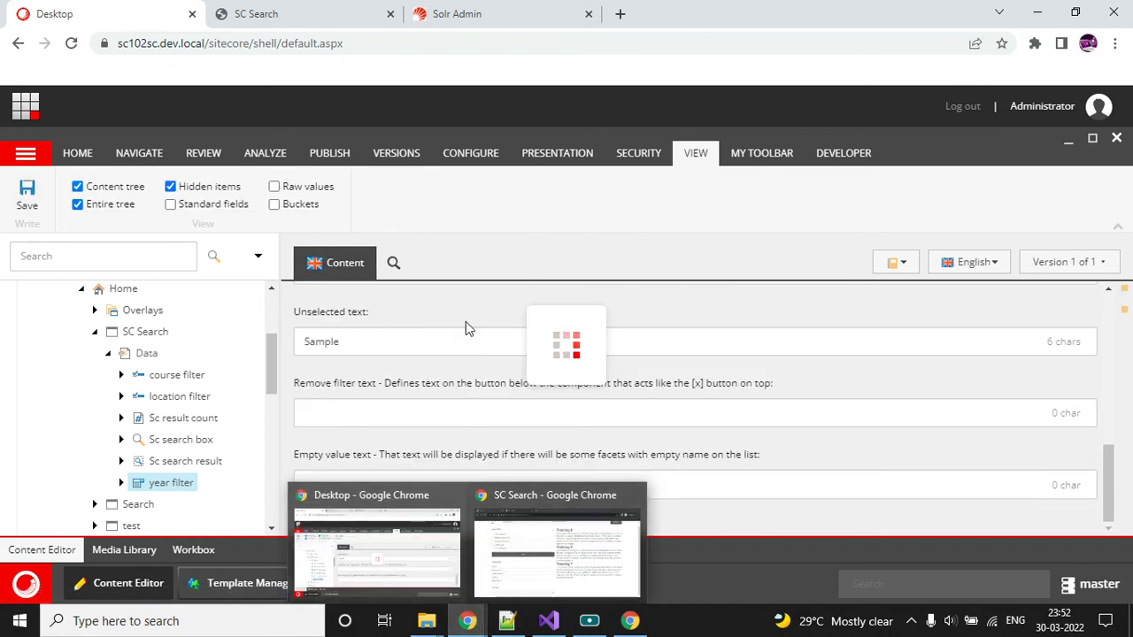
left_click(376, 412)
type("Remove")
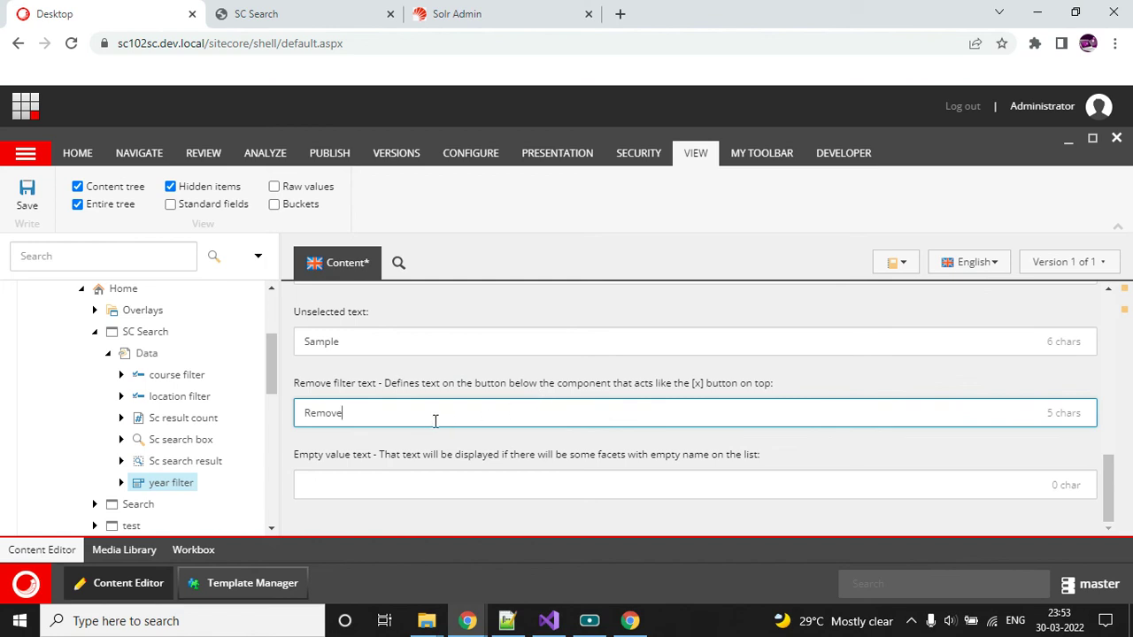
left_click(27, 195)
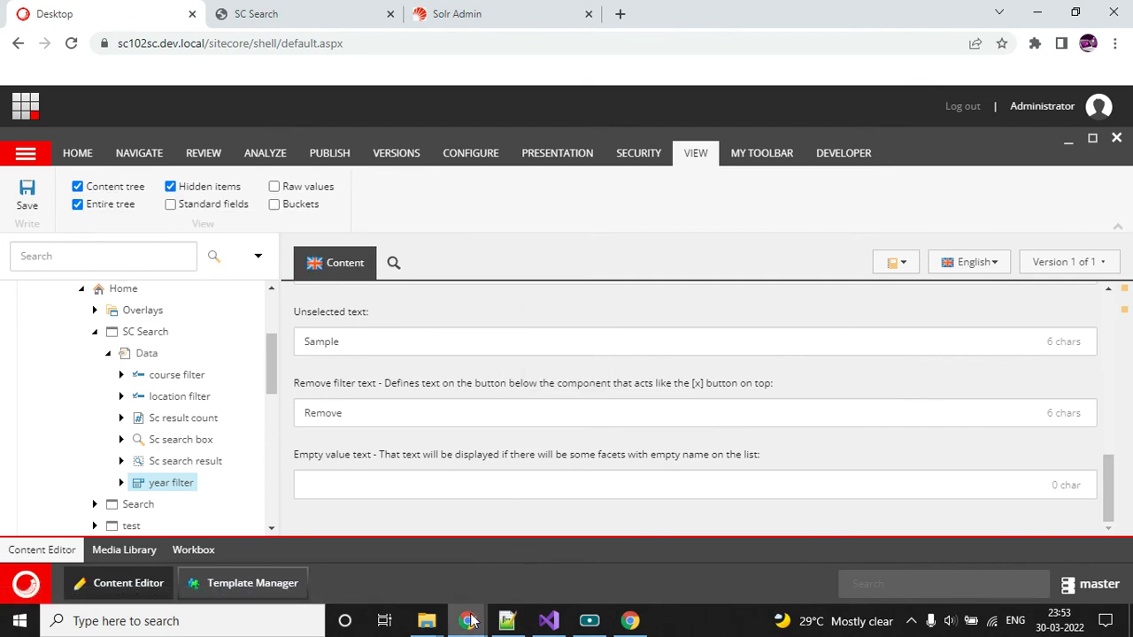
Reload the live SC Search page, filtered to 2021, and use Remove to restore all results
mouse_move(468, 621)
left_click(538, 562)
left_click(73, 45)
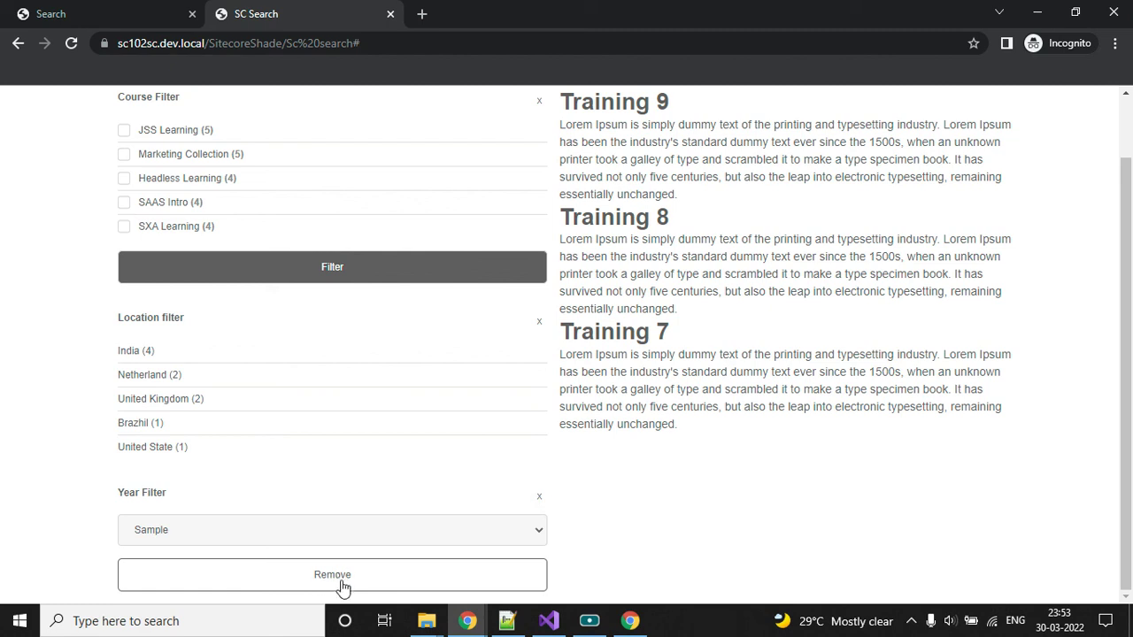
left_click(349, 529)
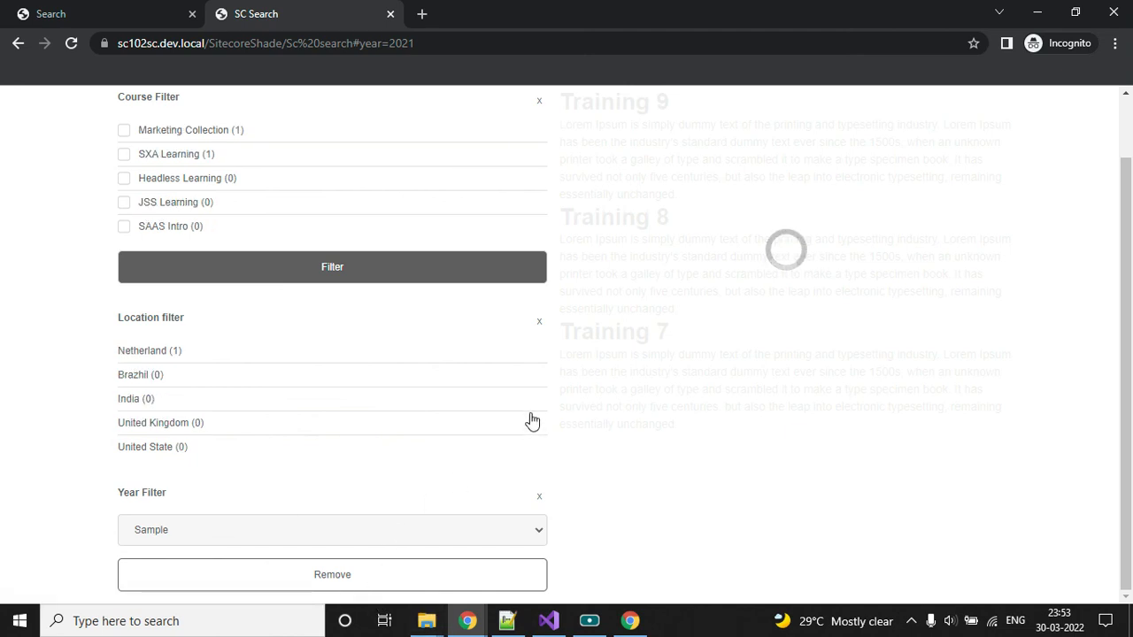
left_click(333, 585)
scroll(549, 480, "down", 1)
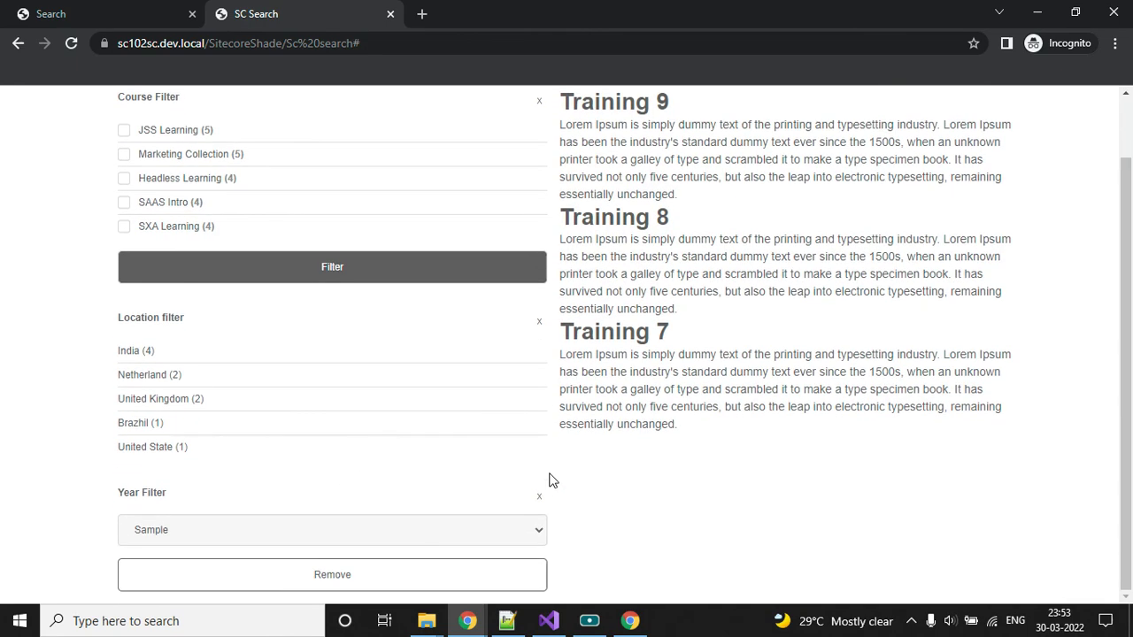